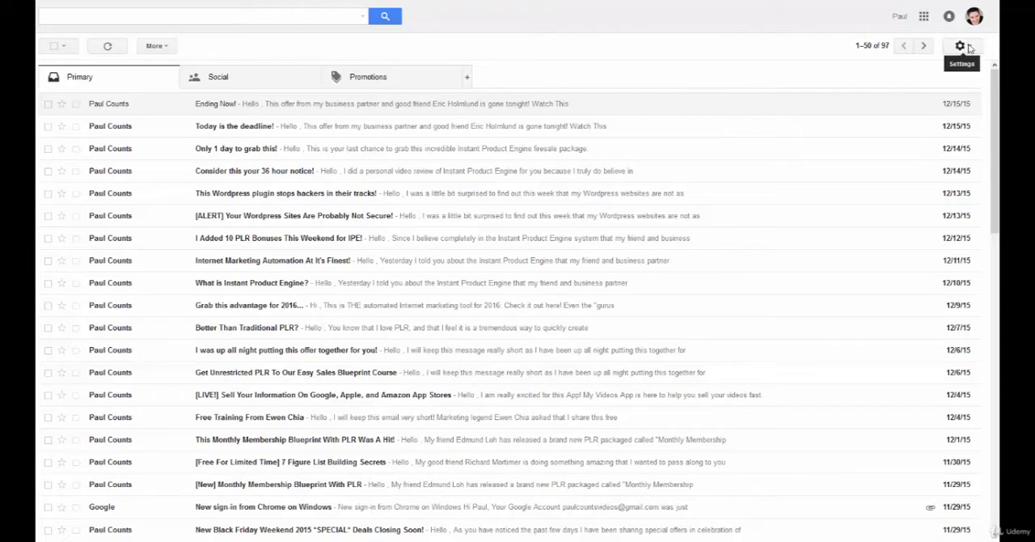
# - Open the Accounts and Import settings of the current Gmail mailbox
pyautogui.click(963, 46)
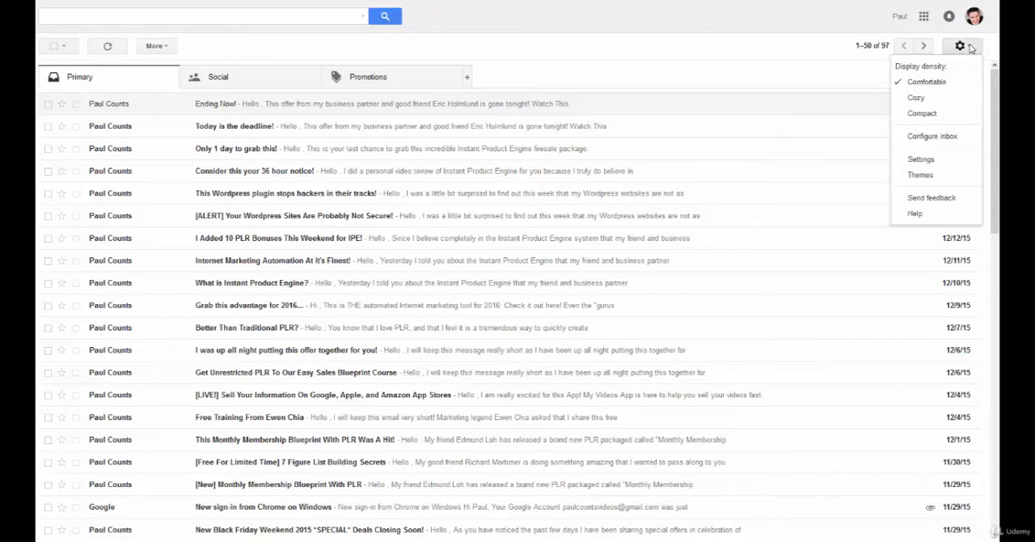
pyautogui.click(921, 160)
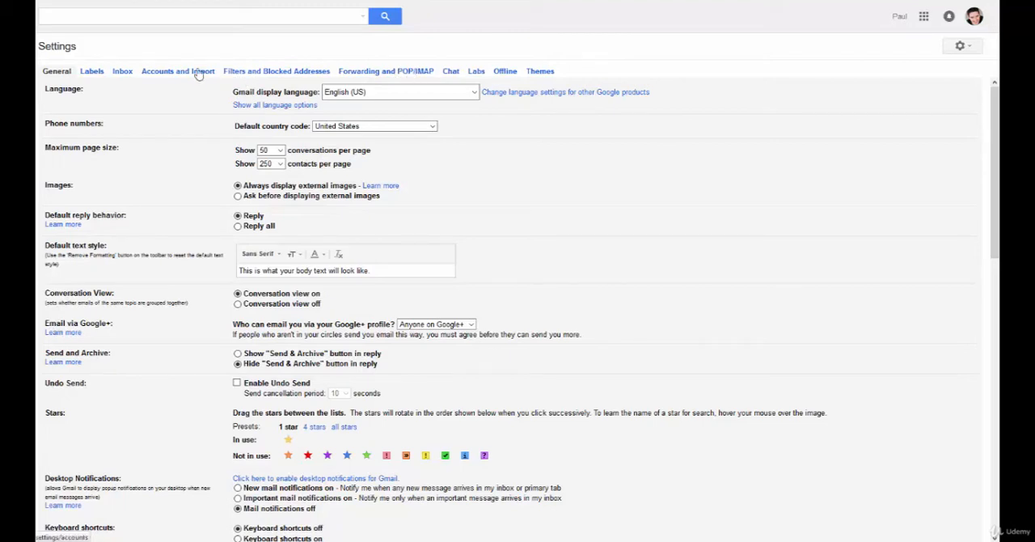
pyautogui.click(166, 72)
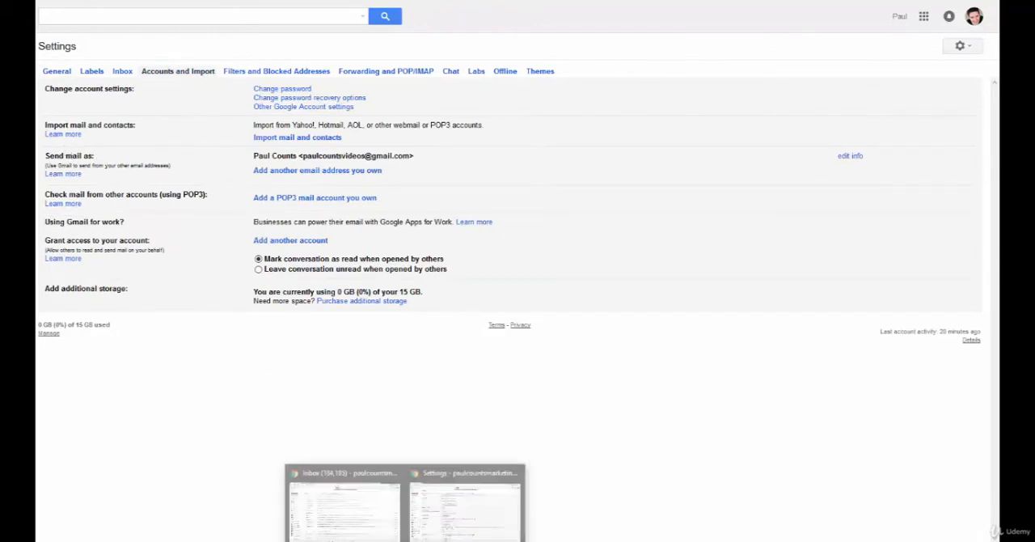
# - Switch to the other Gmail account's settings window and open its Accounts and Import settings
pyautogui.click(446, 518)
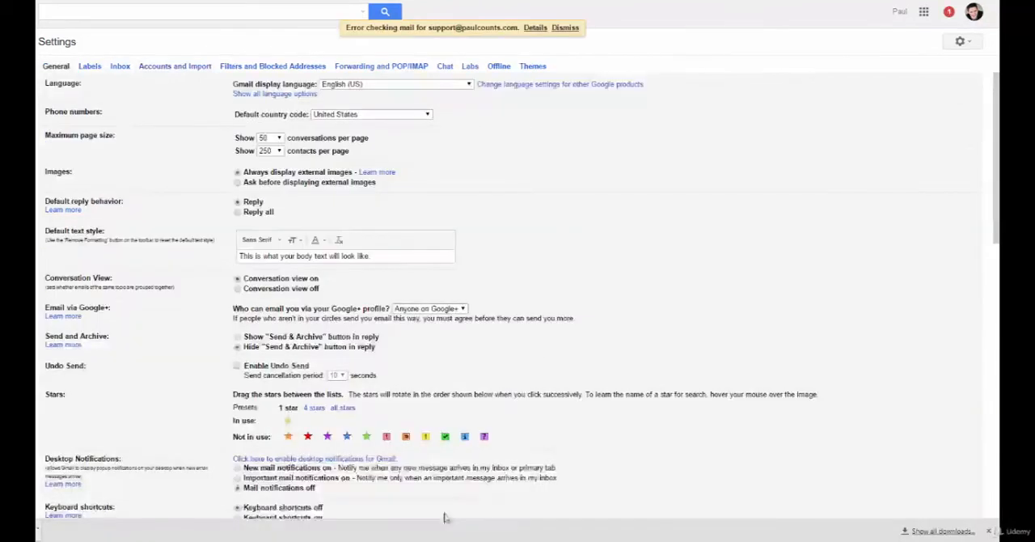
pyautogui.click(159, 66)
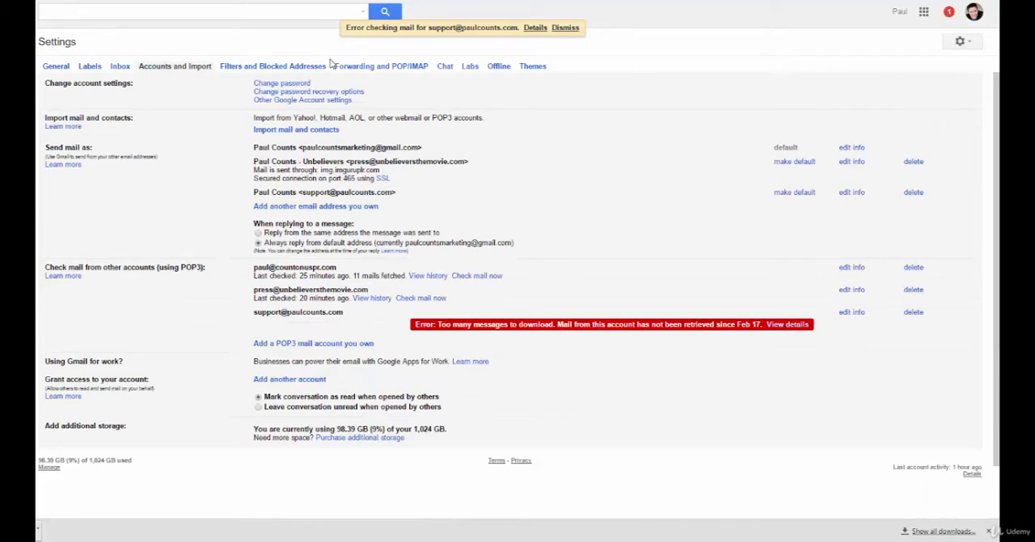
pyautogui.scroll(-2, 189, 265)
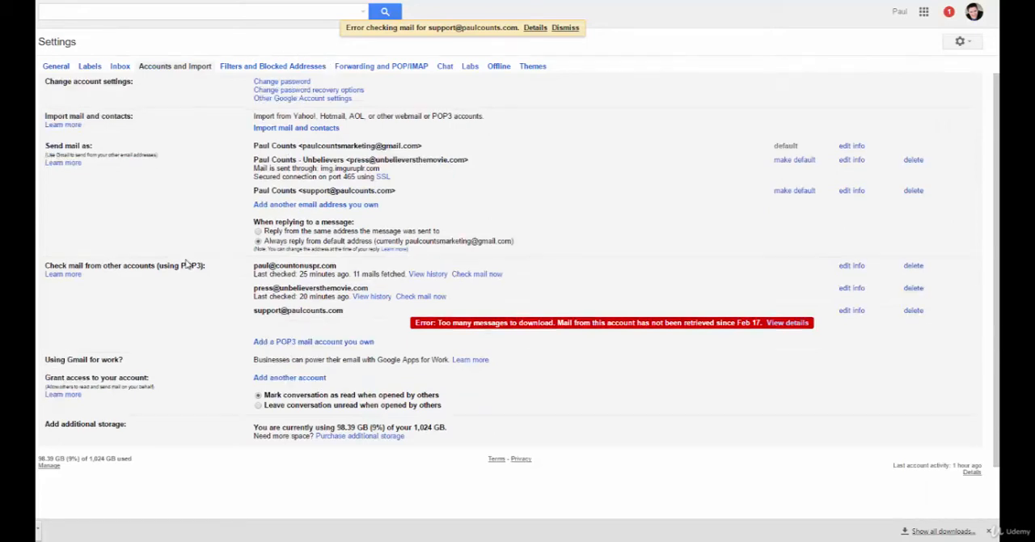
pyautogui.scroll(2, 218, 194)
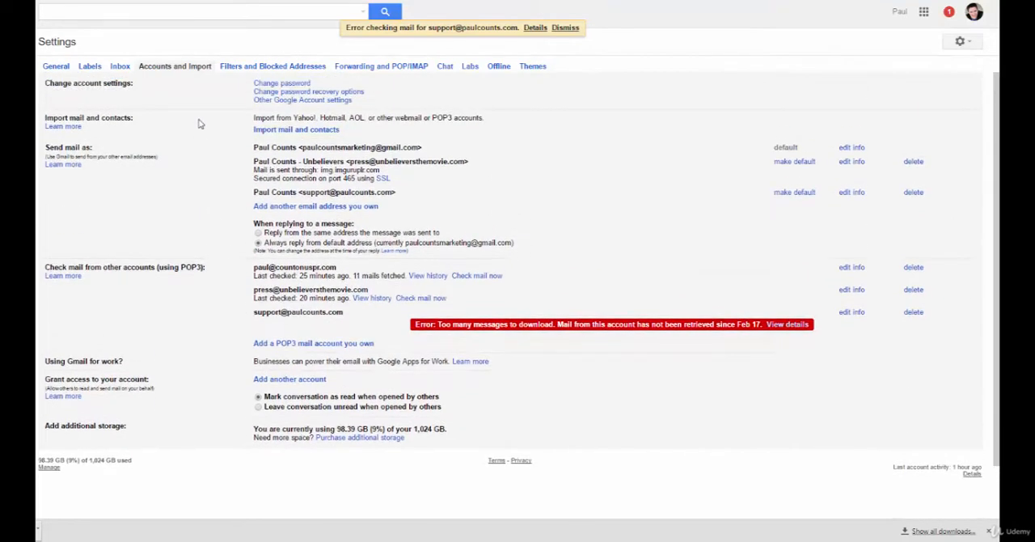
# - Start adding a POP3 mail account and submit the email address to retrieve mail from
pyautogui.click(275, 344)
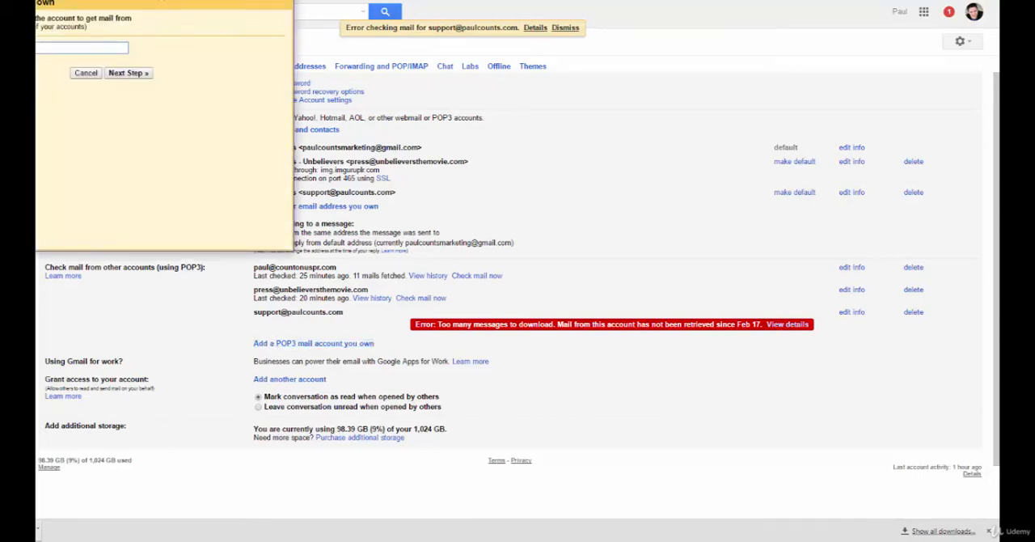
pyautogui.moveTo(217, 0); pyautogui.dragTo(385, 76)
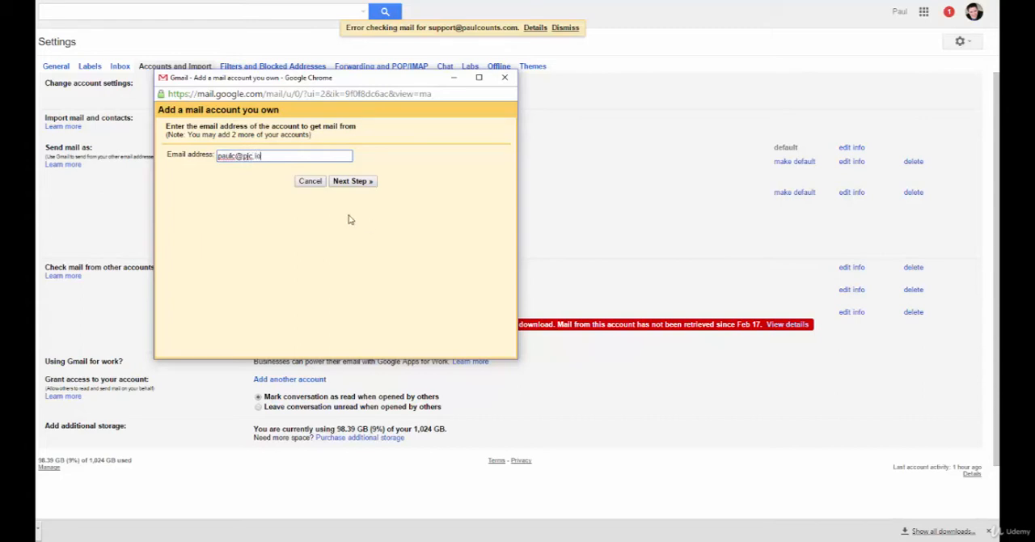
pyautogui.click(352, 182)
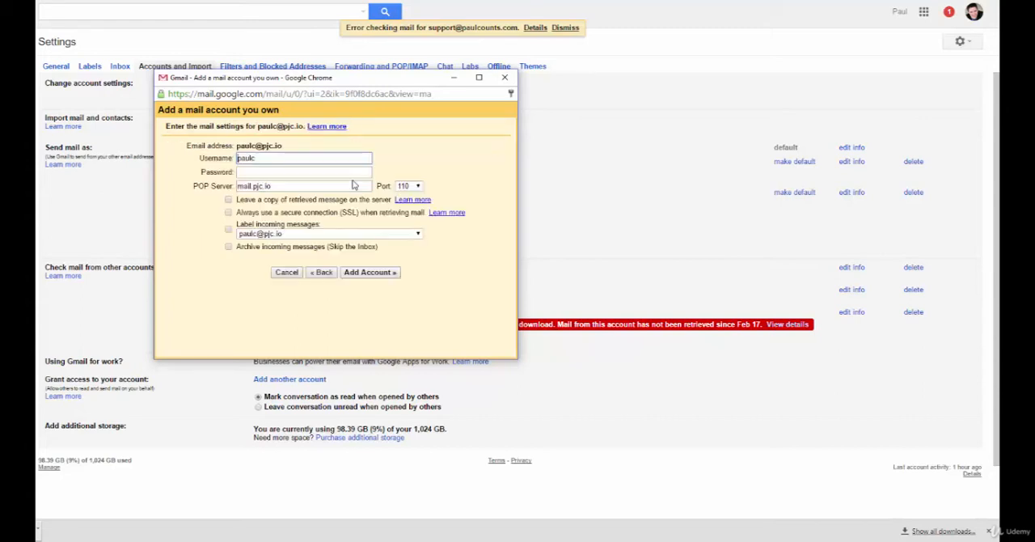
pyautogui.click(266, 158)
pyautogui.click(275, 173)
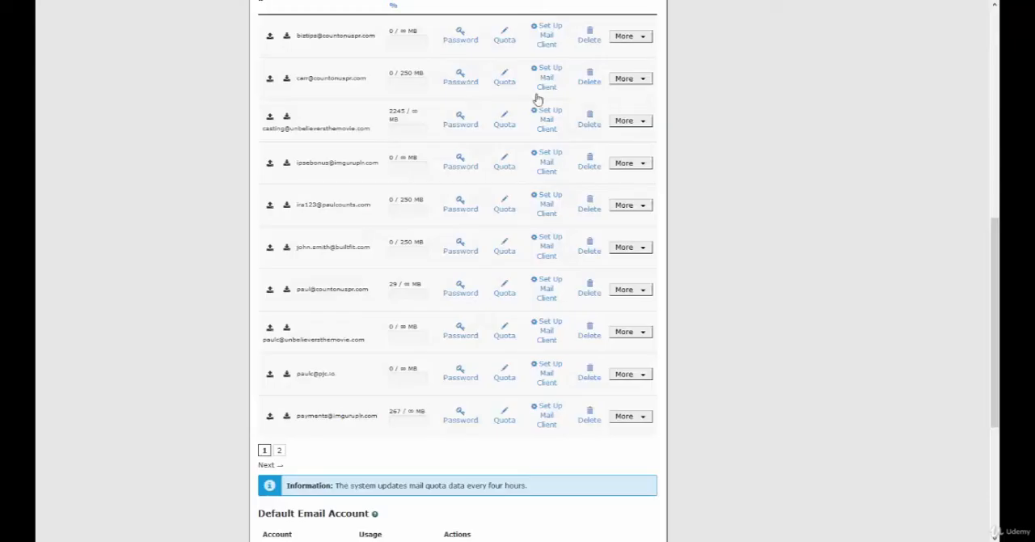
# - Switch to the cPanel email accounts list and open the pjc.io account's mail client setup to examine its manual settings
pyautogui.scroll(3, 753, 257)
pyautogui.scroll(-2, 754, 256)
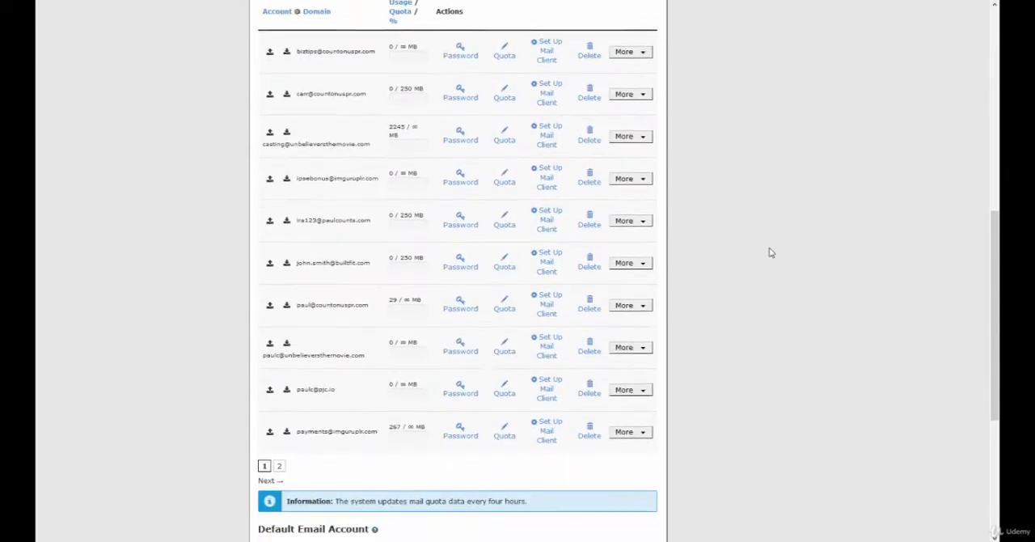
pyautogui.scroll(-1, 770, 252)
pyautogui.scroll(2, 745, 238)
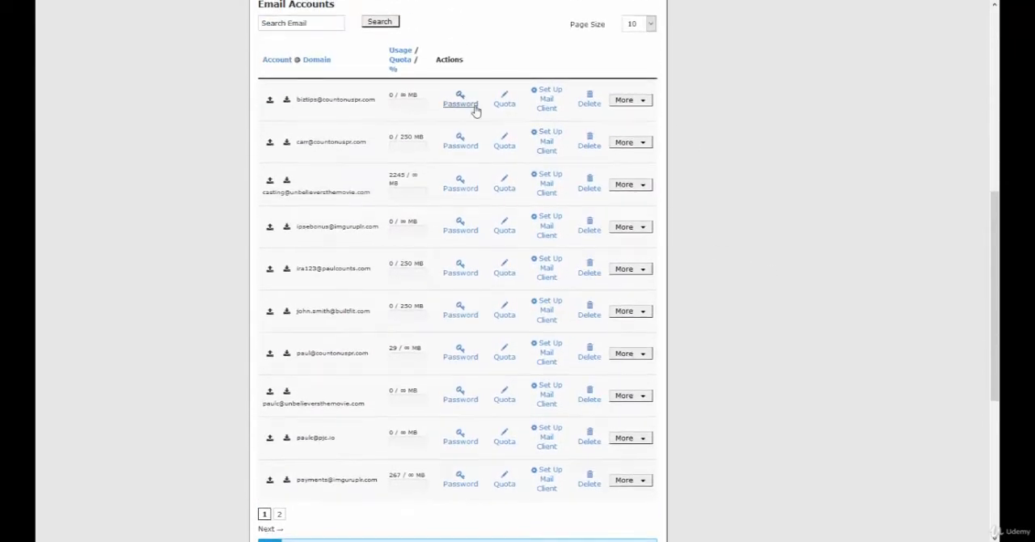
pyautogui.scroll(-2, 471, 106)
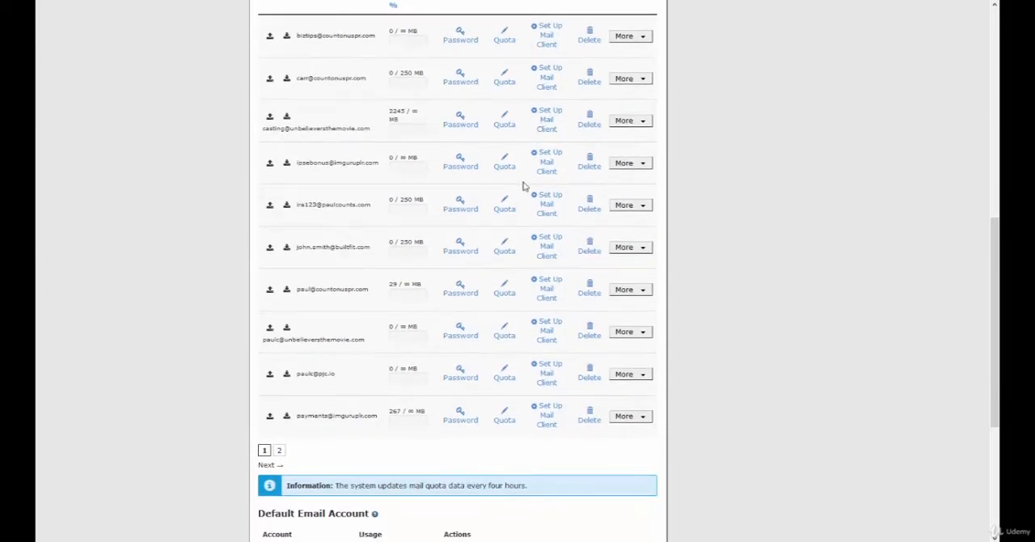
pyautogui.scroll(4, 493, 315)
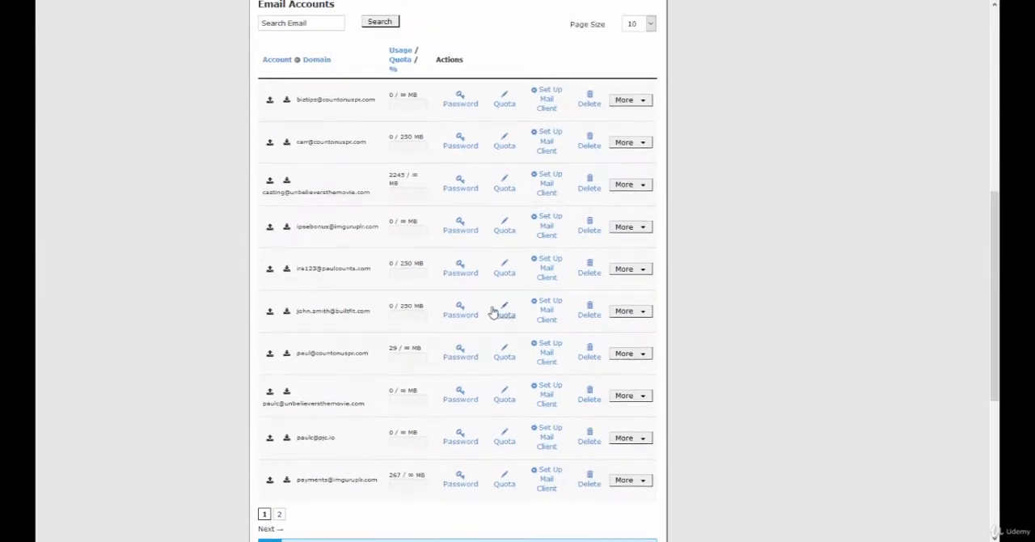
pyautogui.scroll(-4, 505, 154)
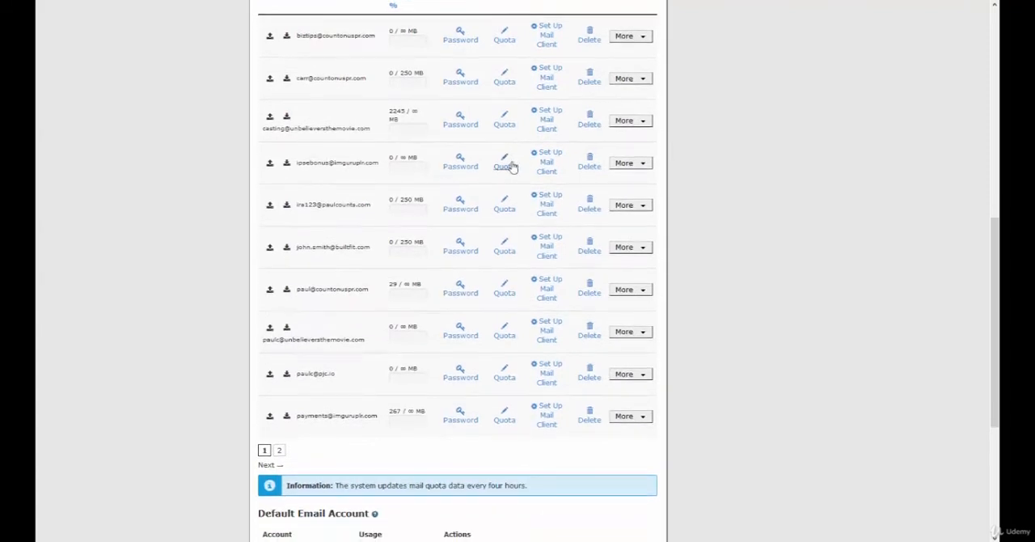
pyautogui.scroll(2, 513, 168)
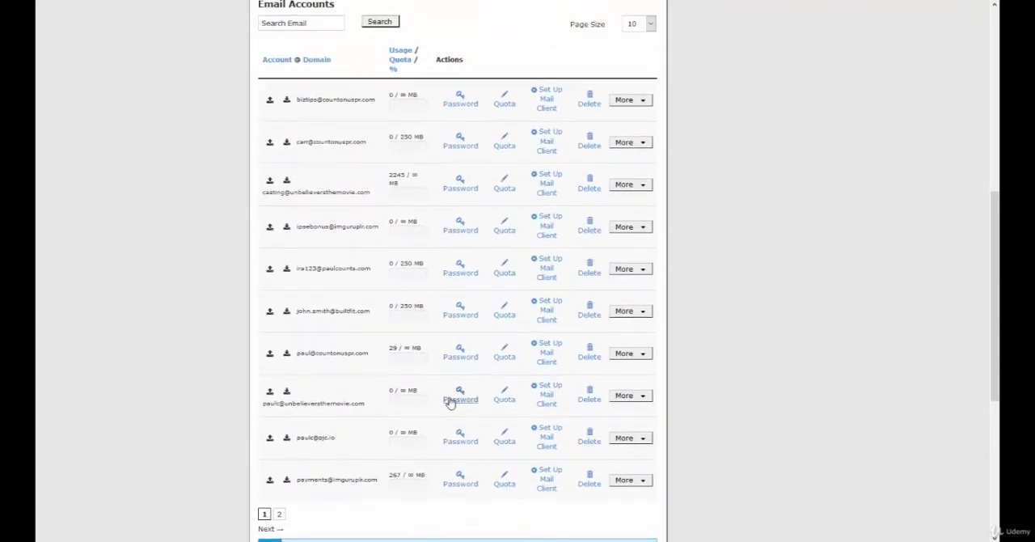
pyautogui.click(547, 439)
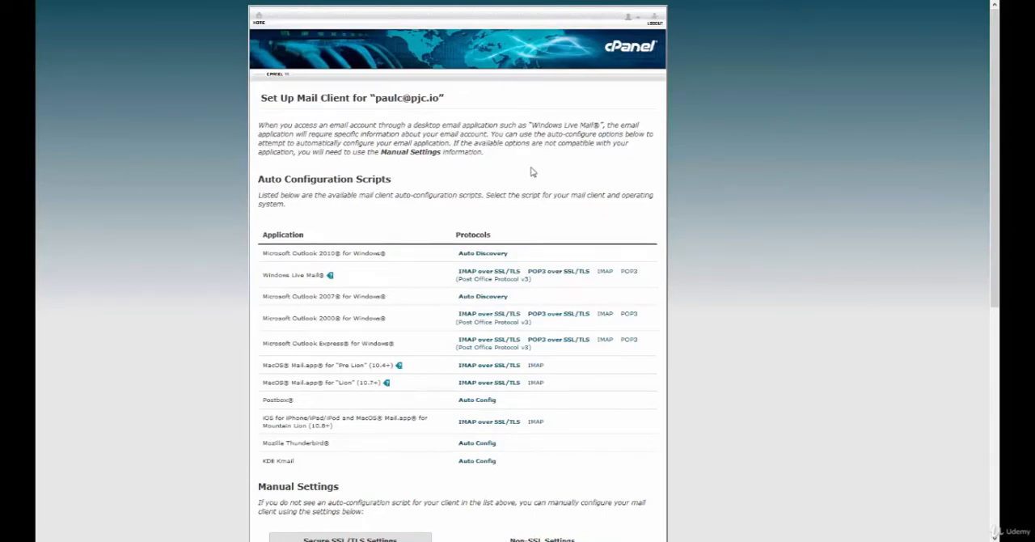
pyautogui.scroll(-2, 538, 166)
pyautogui.scroll(-4, 541, 161)
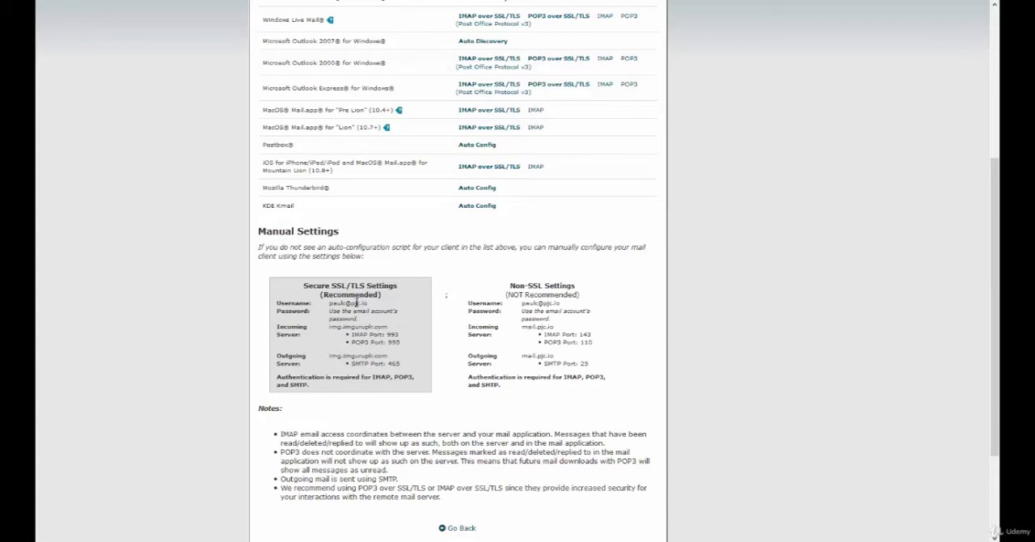
# - Back in the Gmail account form, enter the full email address from the secure SSL/TLS settings as username, plus the account password
pyautogui.moveTo(330, 303); pyautogui.dragTo(366, 305)
pyautogui.click(406, 541)
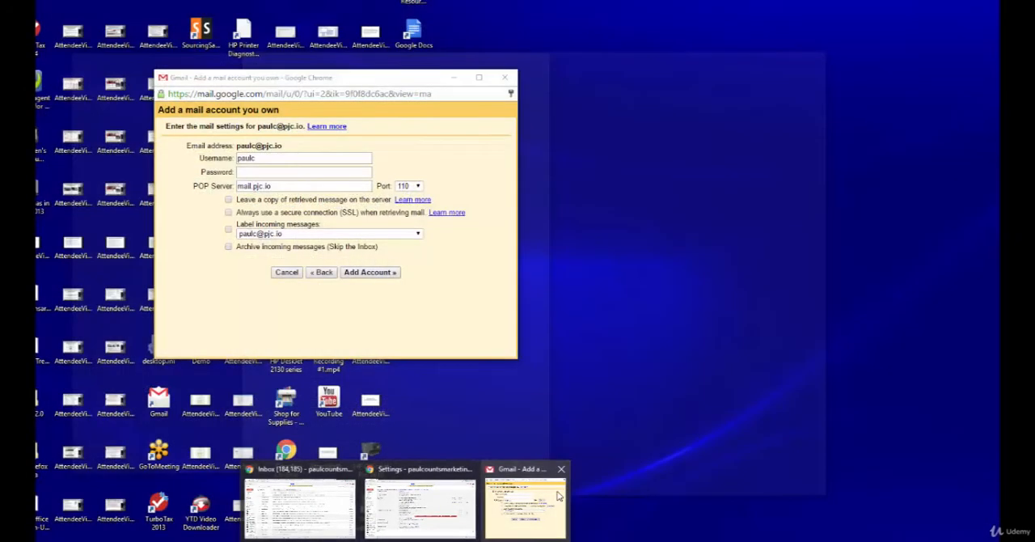
pyautogui.click(558, 496)
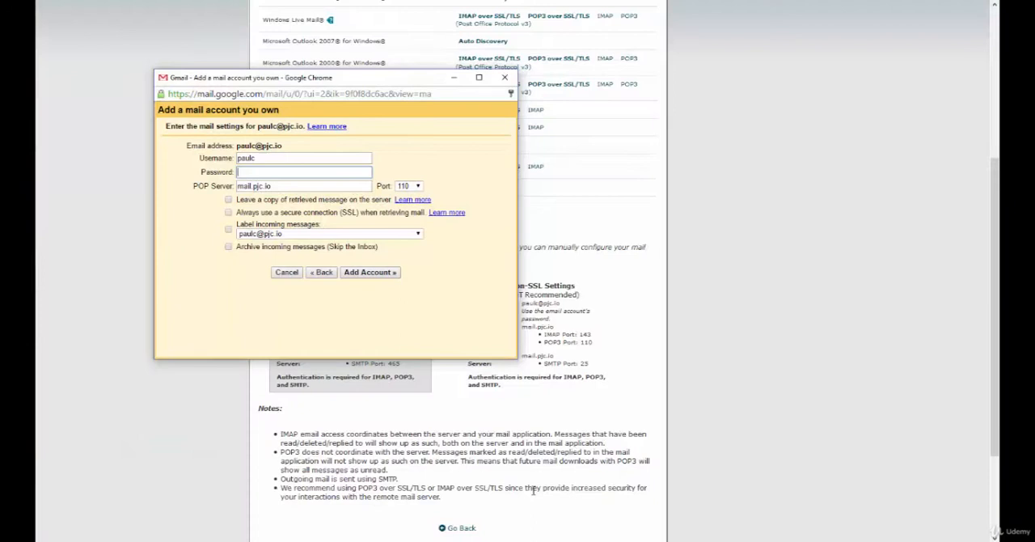
pyautogui.click(265, 158)
pyautogui.doubleClick(265, 157)
pyautogui.press('Tab')
pyautogui.write('•••••')
pyautogui.press('Tab')
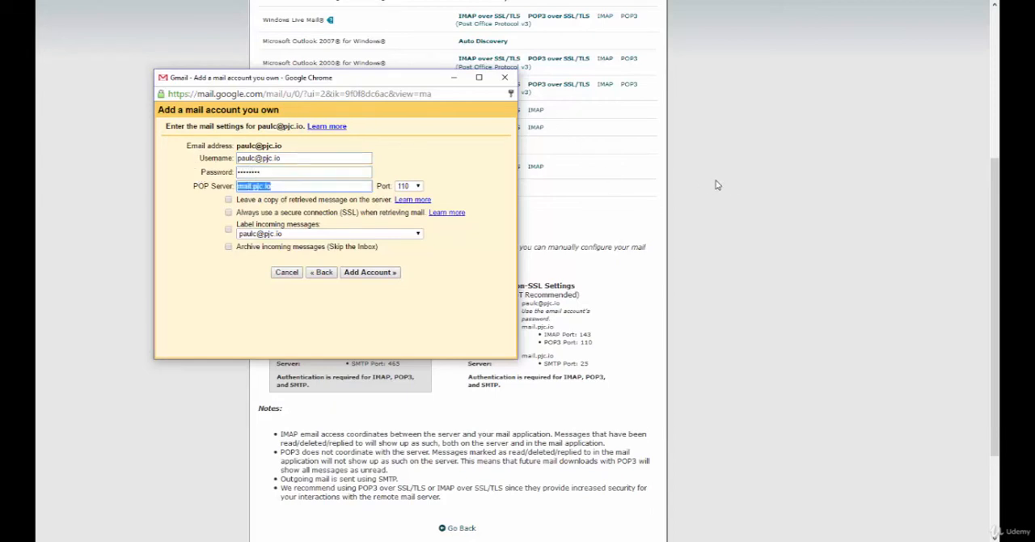
# - Copy the incoming server img.imguruplr.com from cPanel's secure SSL/TLS settings into the Gmail form as the POP server
pyautogui.click(576, 264)
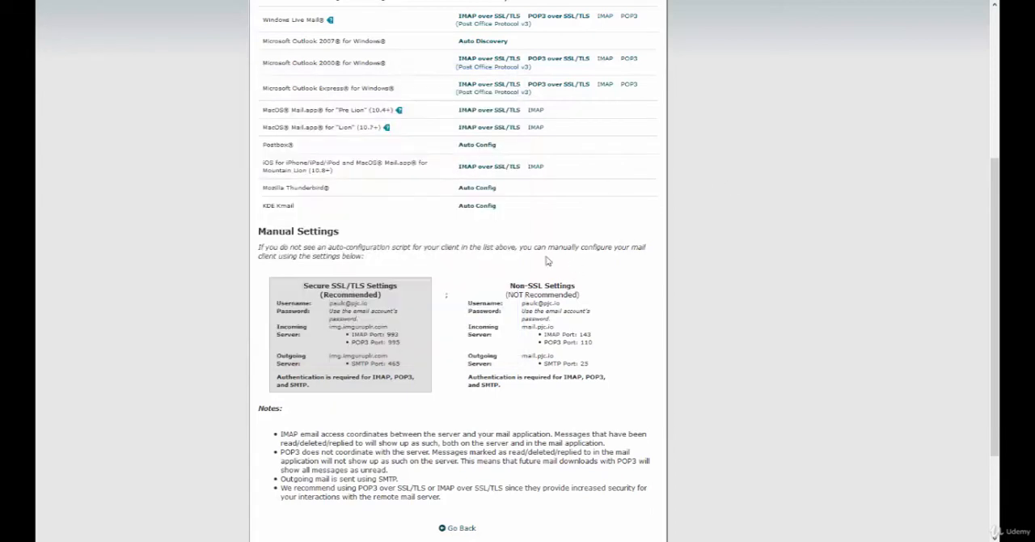
pyautogui.moveTo(353, 327); pyautogui.dragTo(405, 328)
pyautogui.hotkey('ctrl', 'c')
pyautogui.click(341, 327)
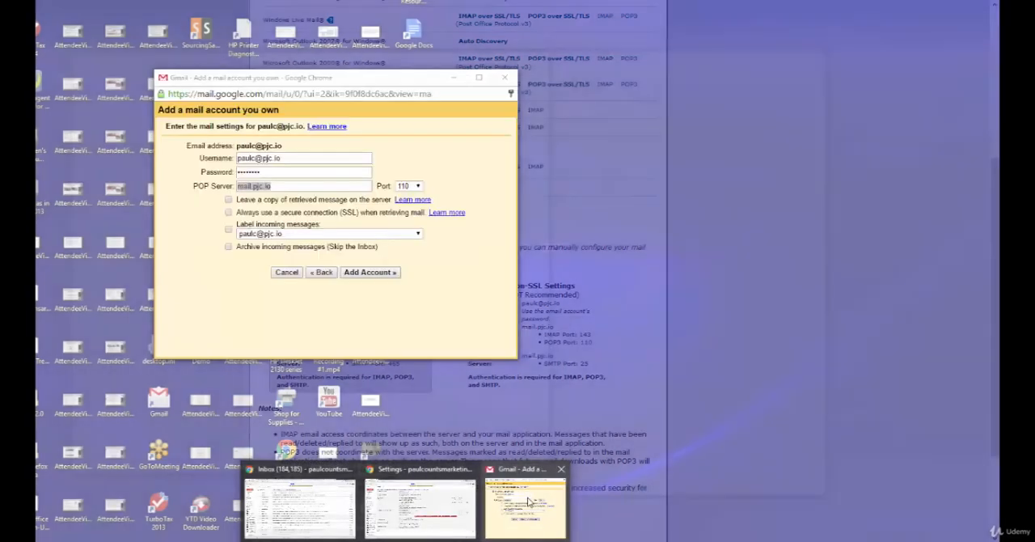
pyautogui.click(525, 501)
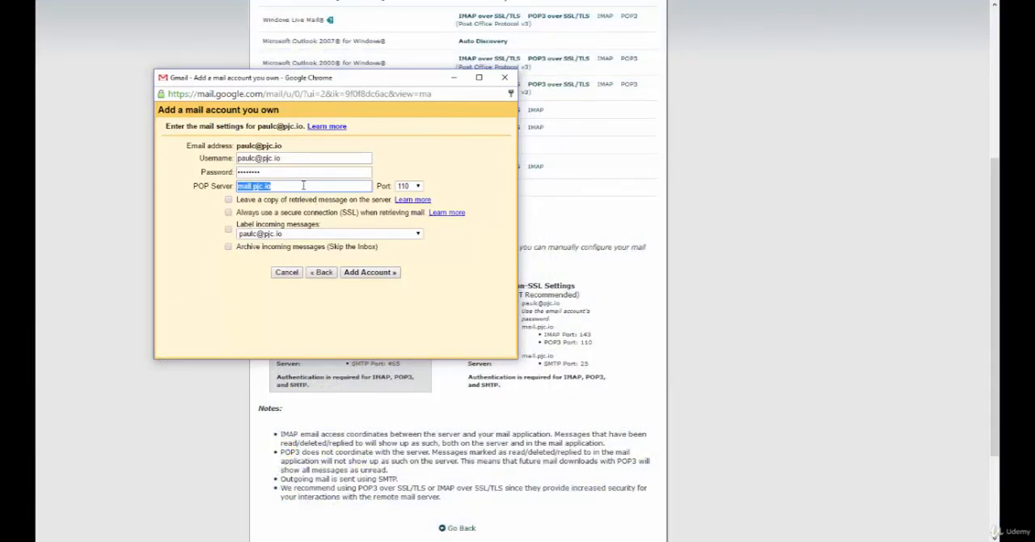
pyautogui.hotkey('ctrl', 'v')
# - Set the POP port to 995 and enable both leaving a message copy on the server and always using SSL
pyautogui.moveTo(391, 83); pyautogui.dragTo(429, 23)
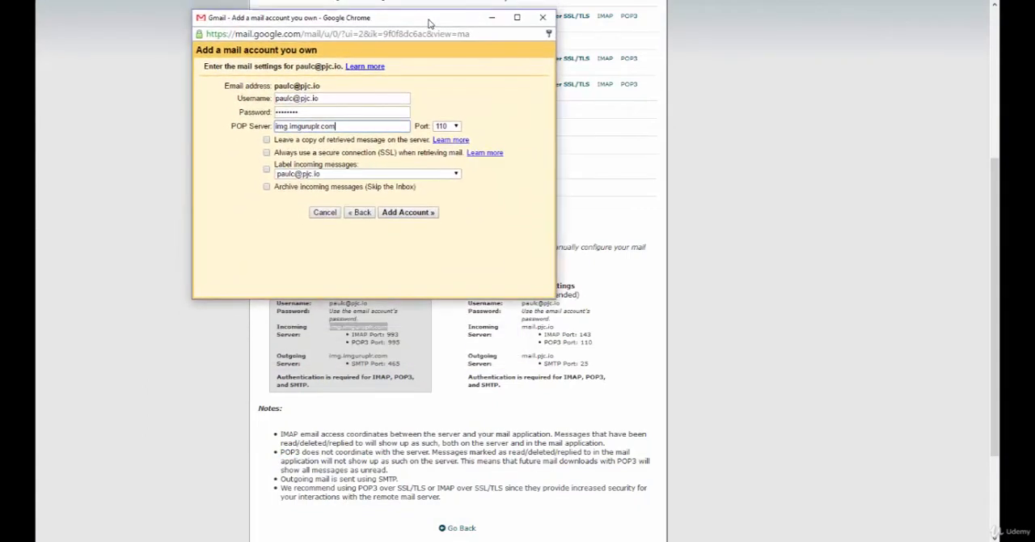
pyautogui.click(455, 127)
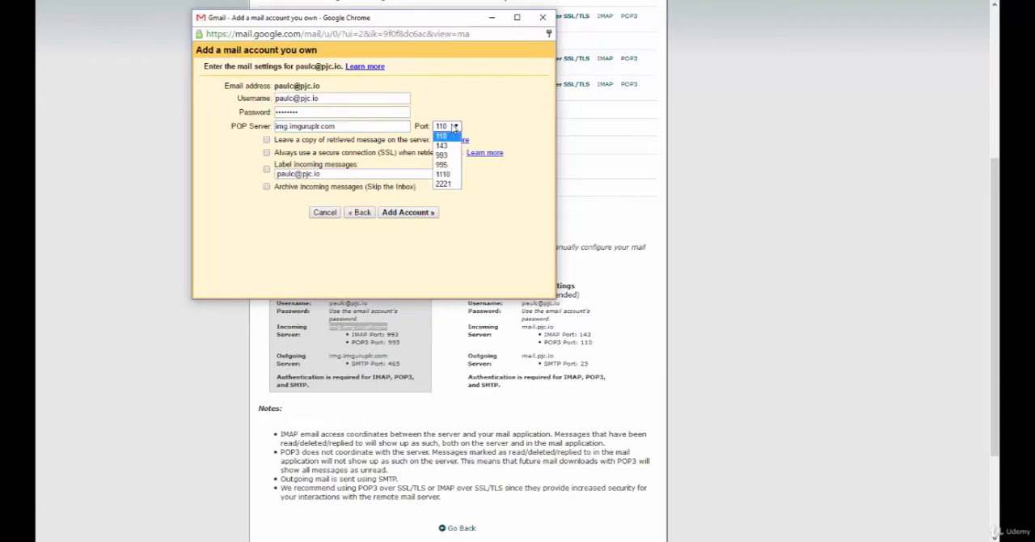
pyautogui.click(445, 164)
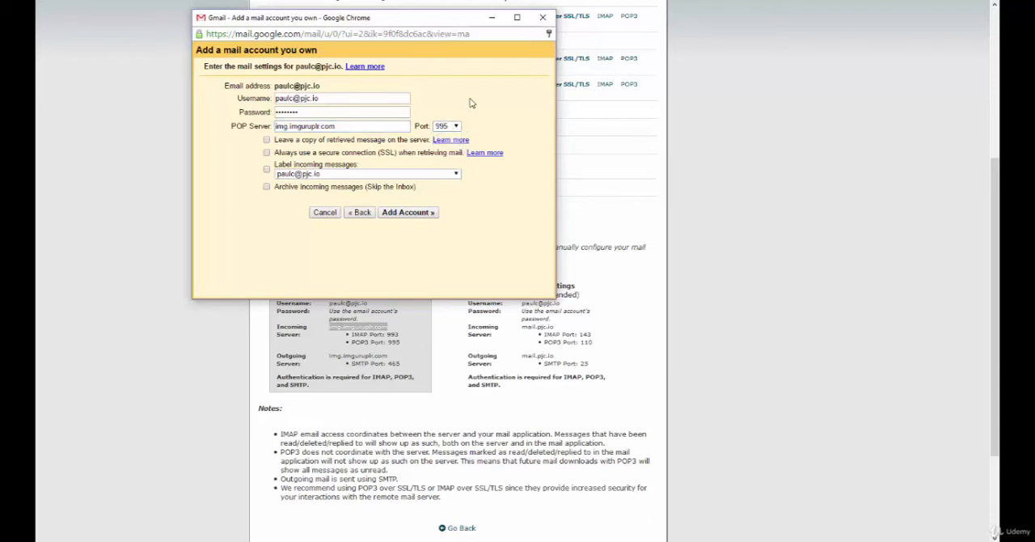
pyautogui.click(267, 141)
pyautogui.click(266, 152)
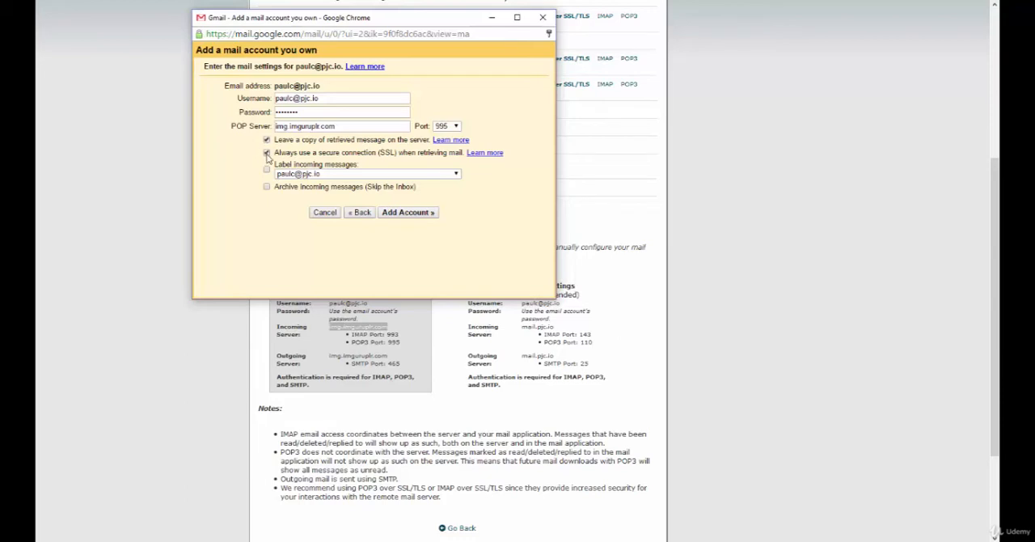
# - Set incoming messages to be labeled with the account's own address and to skip the Inbox, and add the account
pyautogui.click(310, 174)
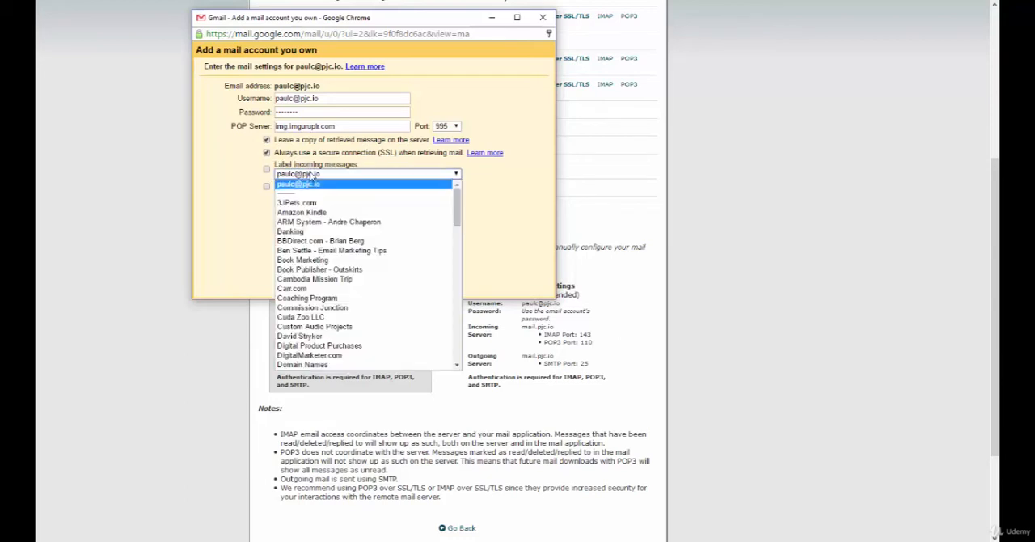
pyautogui.click(310, 184)
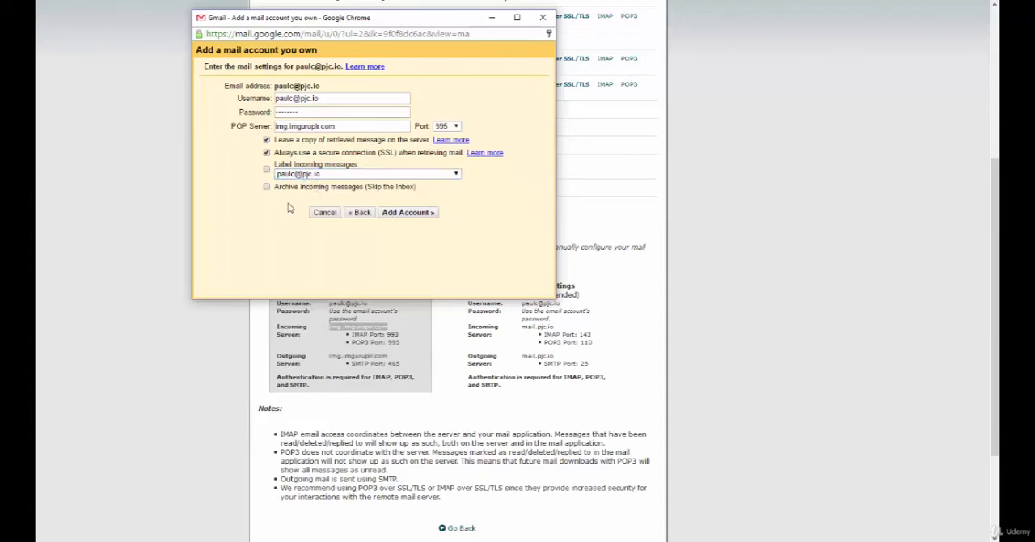
pyautogui.click(266, 170)
pyautogui.click(267, 186)
pyautogui.click(419, 216)
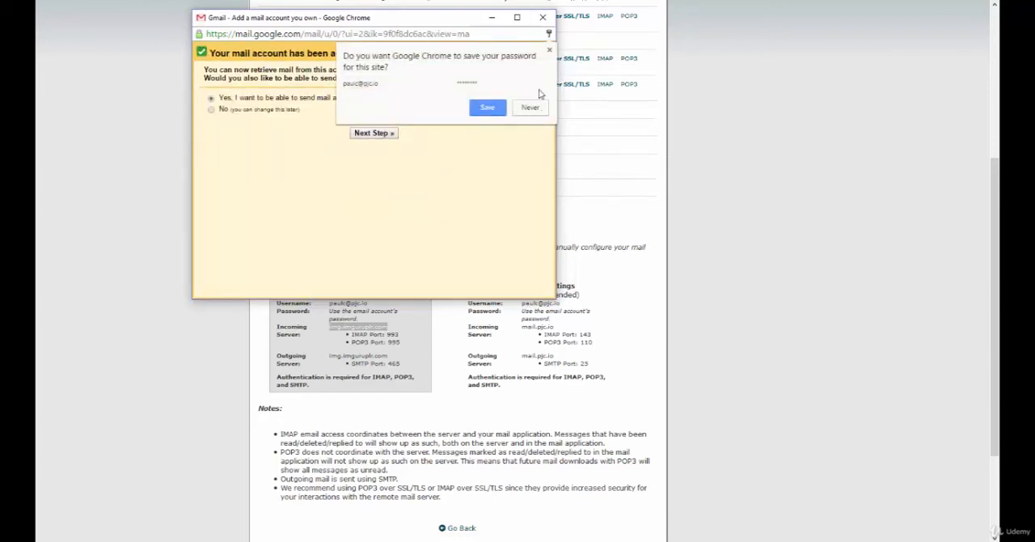
# - Choose to also send mail from the added account, keeping the existing sender name and the alias option
pyautogui.click(549, 50)
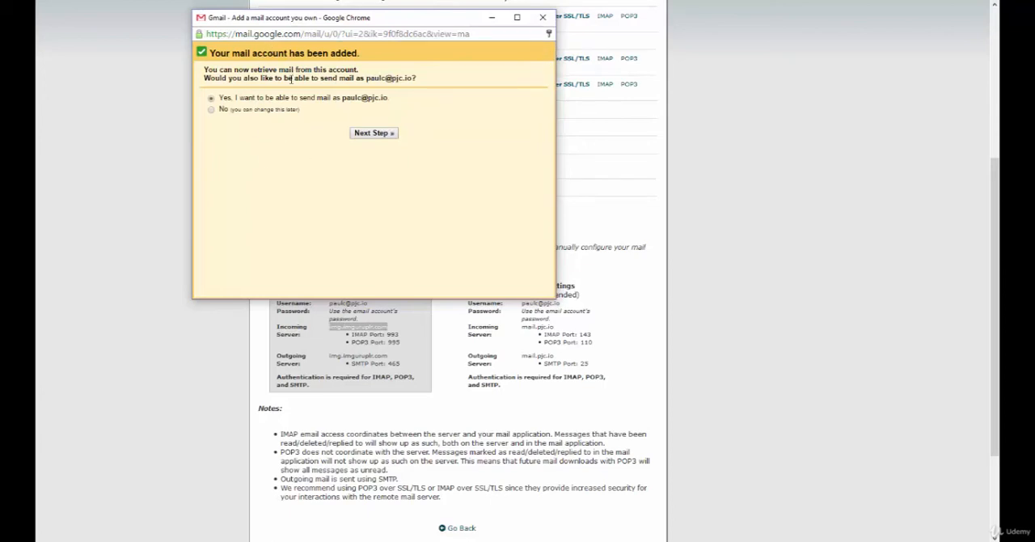
pyautogui.click(375, 134)
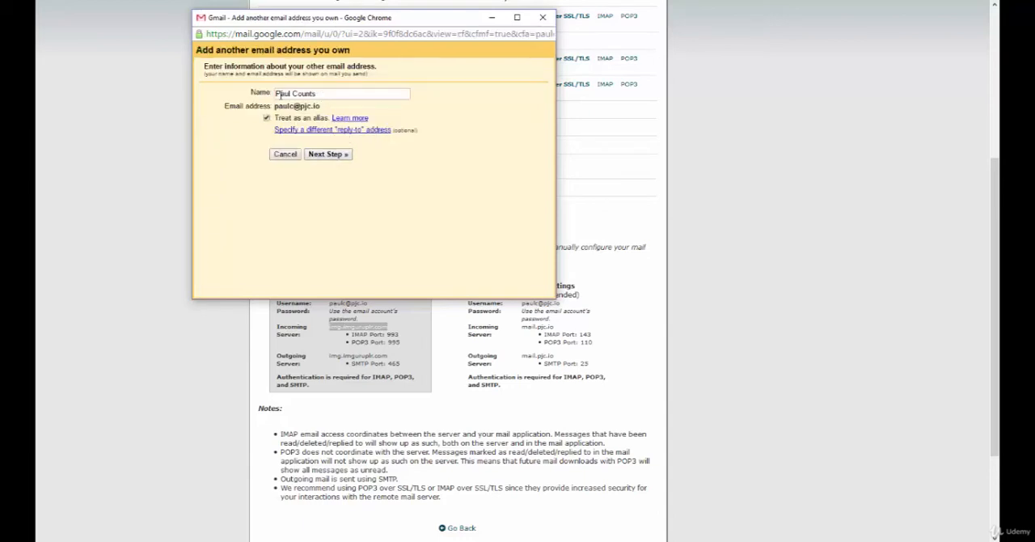
pyautogui.moveTo(278, 95); pyautogui.dragTo(347, 95)
pyautogui.click(332, 92)
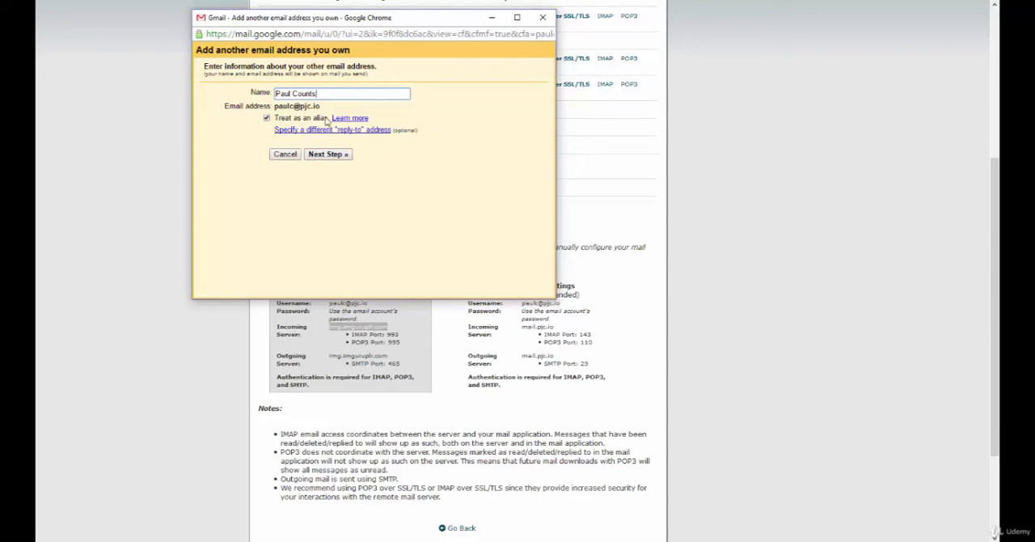
pyautogui.click(338, 154)
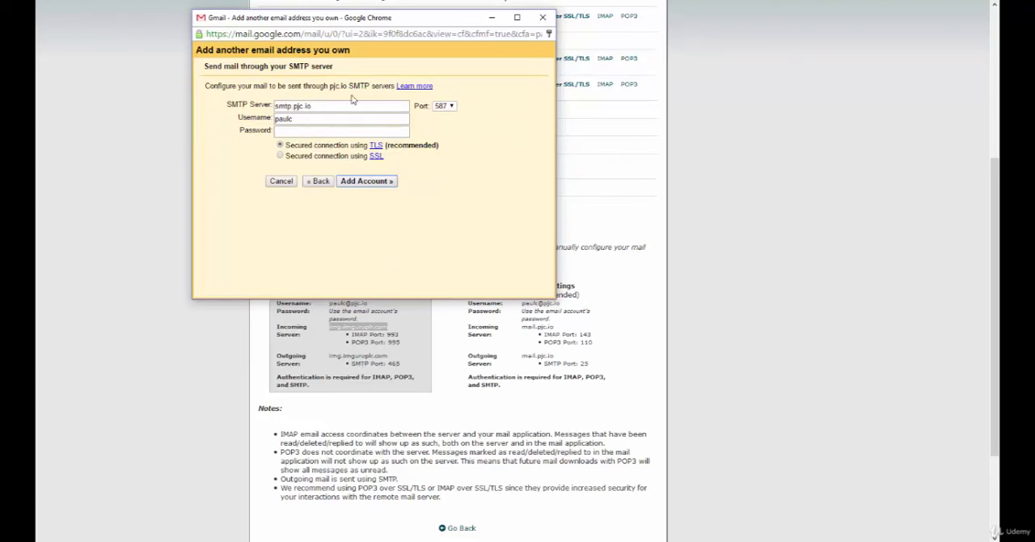
# - Set the SMTP server to img.imguruplr.com, with the full email address as username and the account password
pyautogui.moveTo(343, 107); pyautogui.dragTo(208, 113)
pyautogui.write('img')
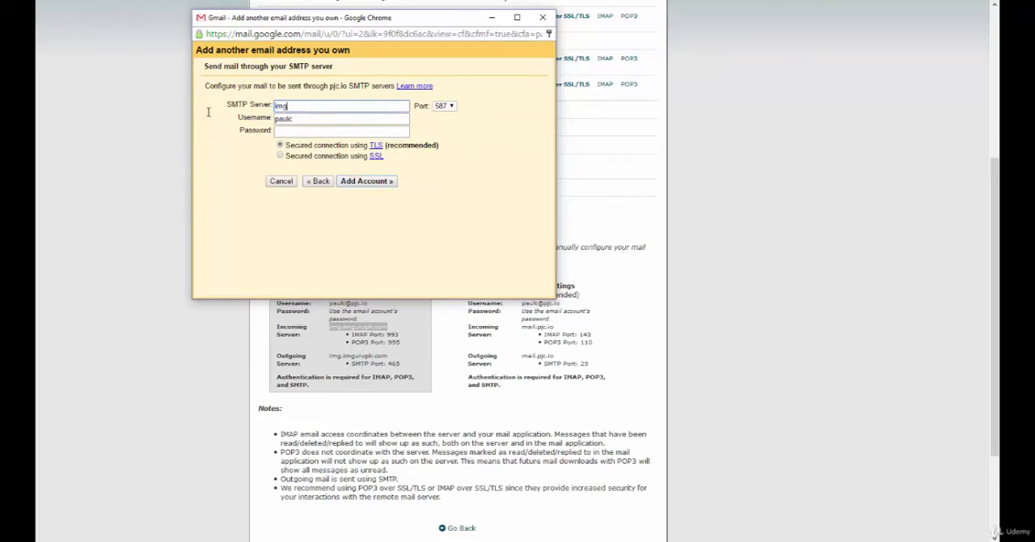
pyautogui.write('.imguruplr.com')
pyautogui.moveTo(327, 120); pyautogui.dragTo(221, 119)
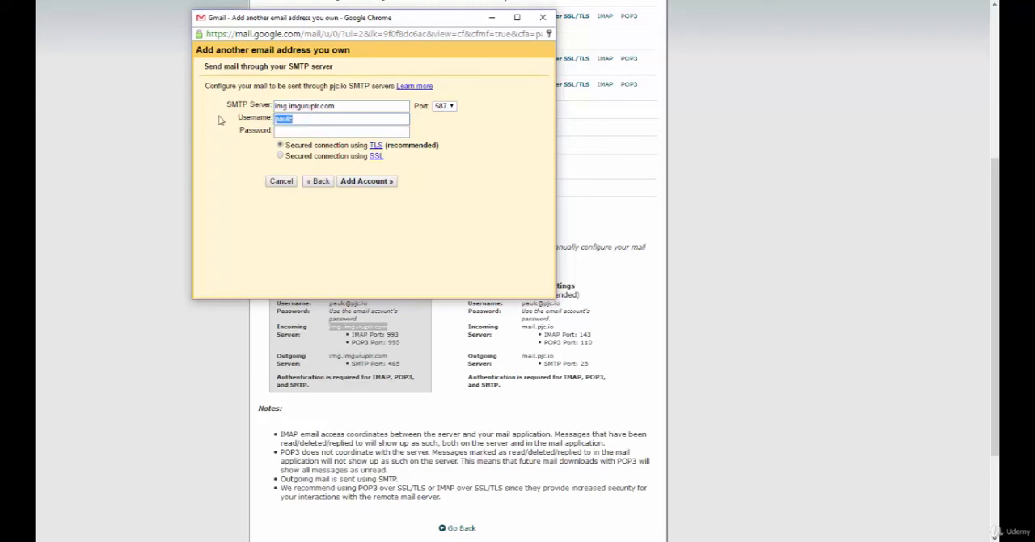
pyautogui.press('Tab')
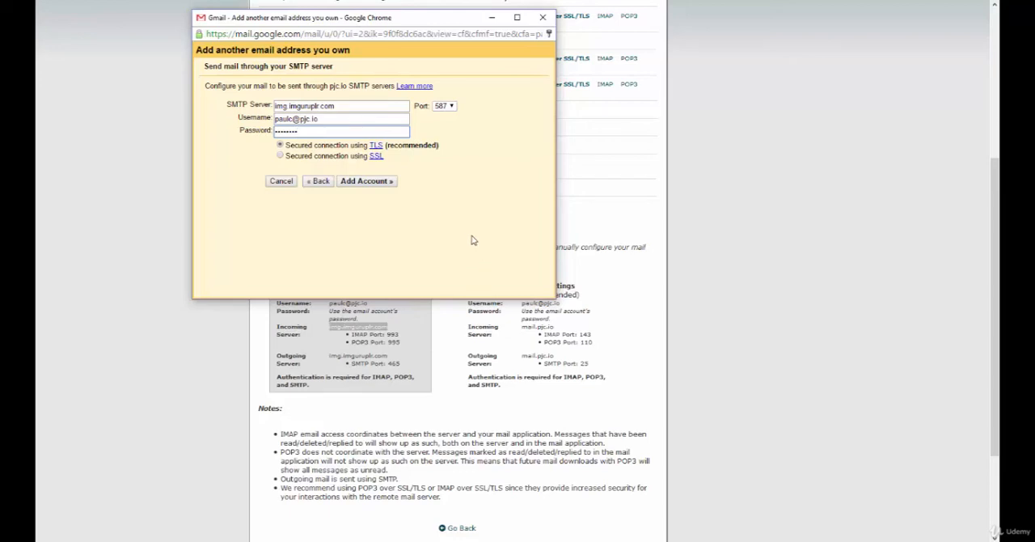
# - Set the SMTP port to 465 and check it against the outgoing server port in cPanel's secure SSL/TLS settings
pyautogui.moveTo(392, 18); pyautogui.dragTo(462, 12)
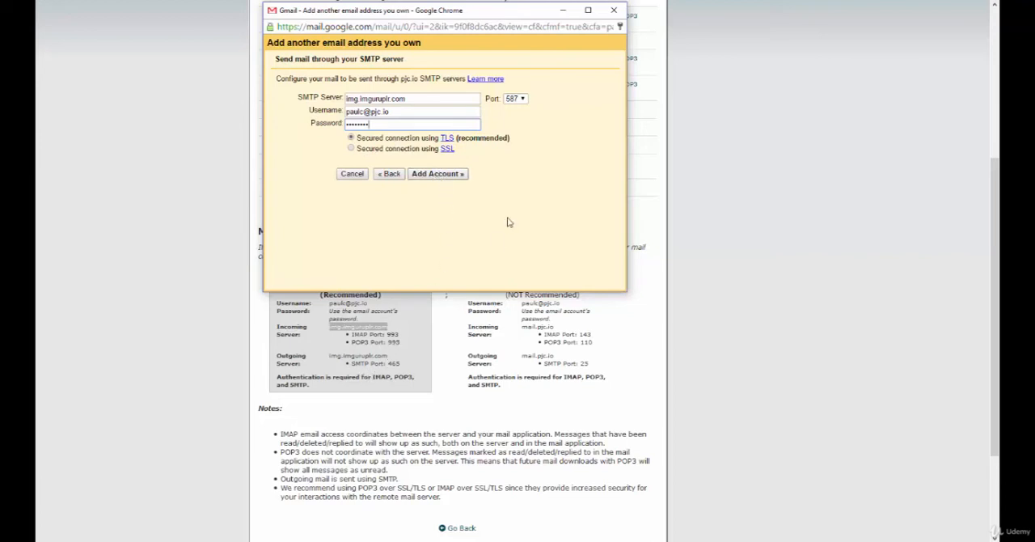
pyautogui.click(519, 100)
pyautogui.click(512, 120)
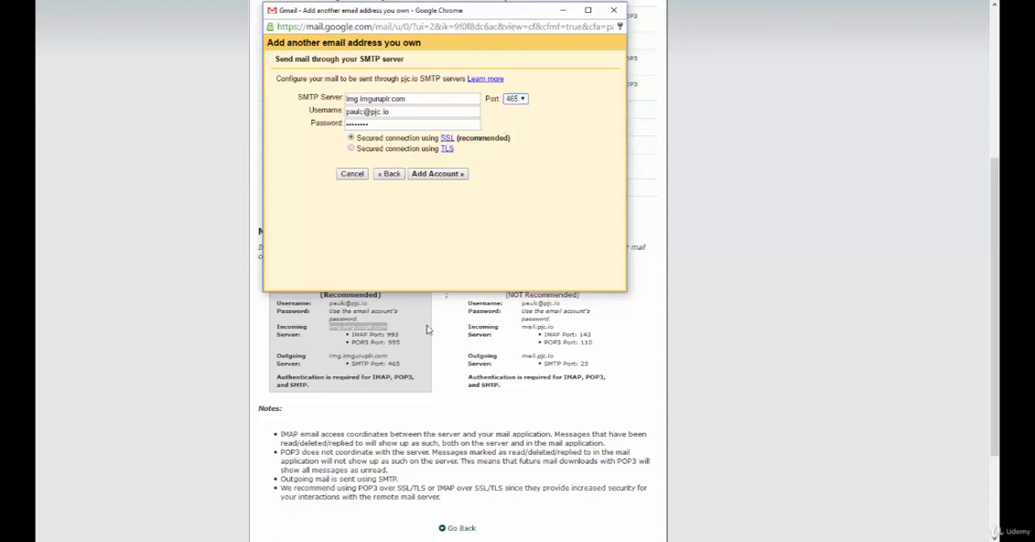
pyautogui.doubleClick(394, 364)
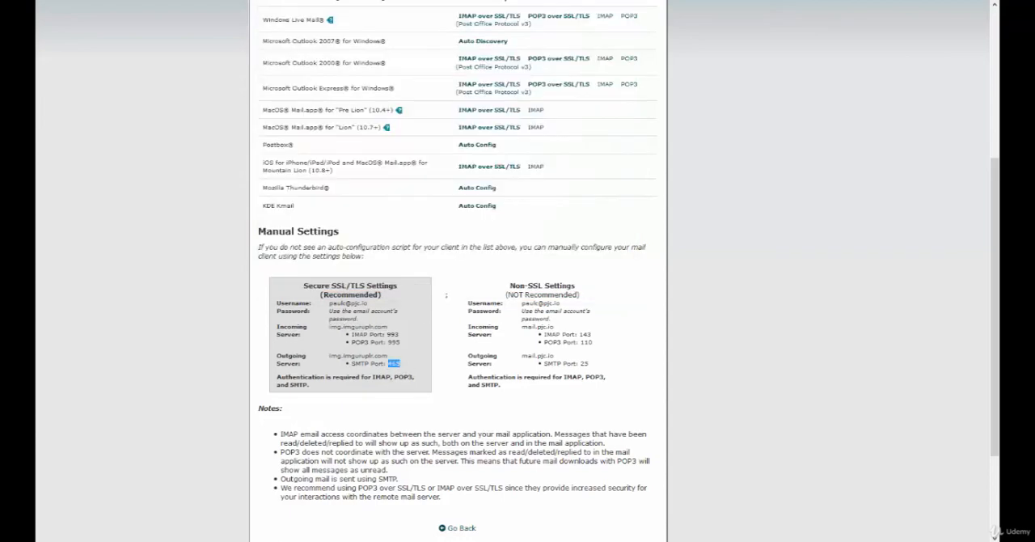
pyautogui.scroll(3, 420, 154)
pyautogui.scroll(-3, 422, 170)
pyautogui.scroll(1, 390, 359)
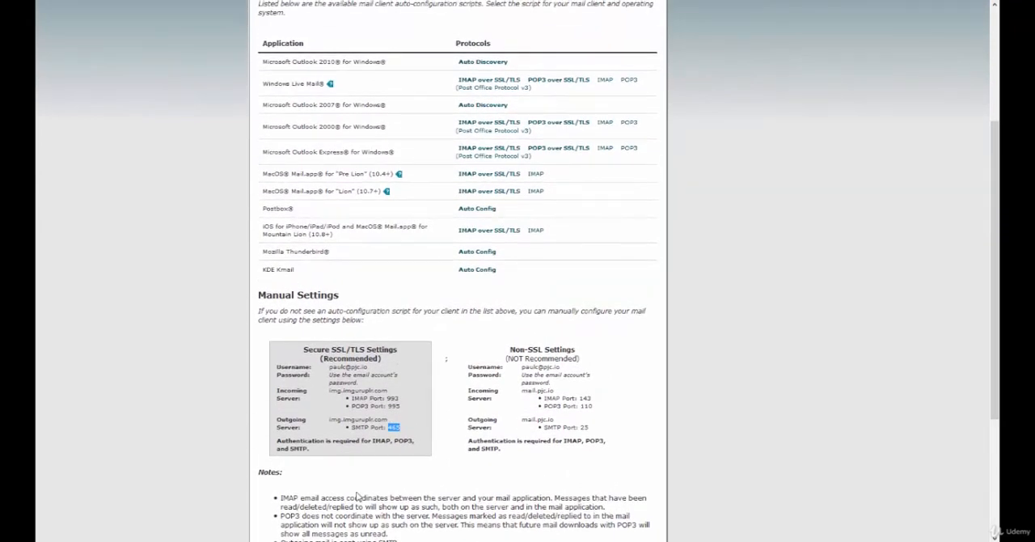
# - Return to the Gmail SMTP form and add the sending account with the recommended SSL connection
pyautogui.moveTo(543, 541)
pyautogui.click(406, 541)
pyautogui.click(528, 505)
pyautogui.moveTo(528, 541)
pyautogui.click(528, 492)
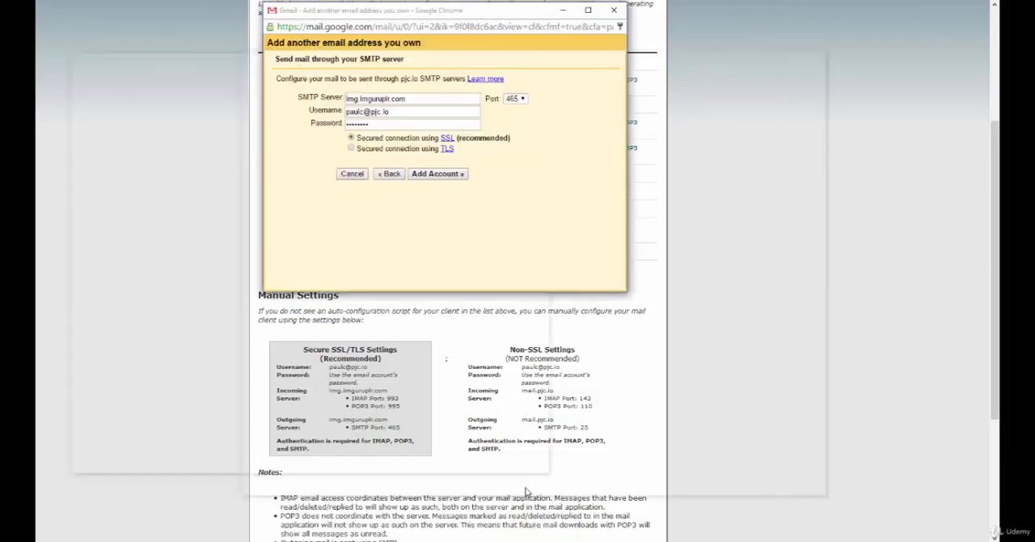
pyautogui.click(439, 175)
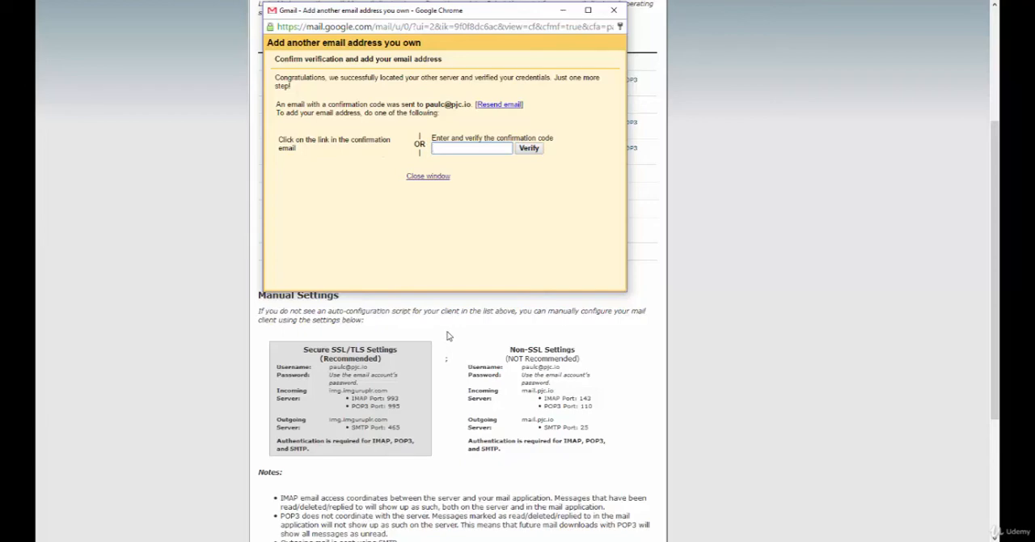
# - Switch to the cPanel mail client settings page and go back to the Email Accounts page
pyautogui.click(426, 322)
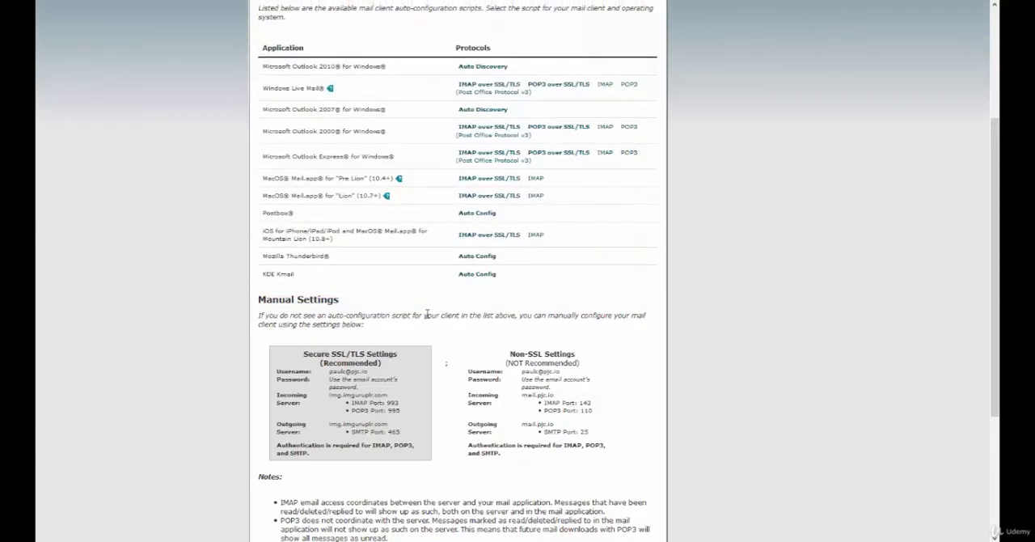
pyautogui.scroll(5, 427, 316)
pyautogui.scroll(-6, 428, 316)
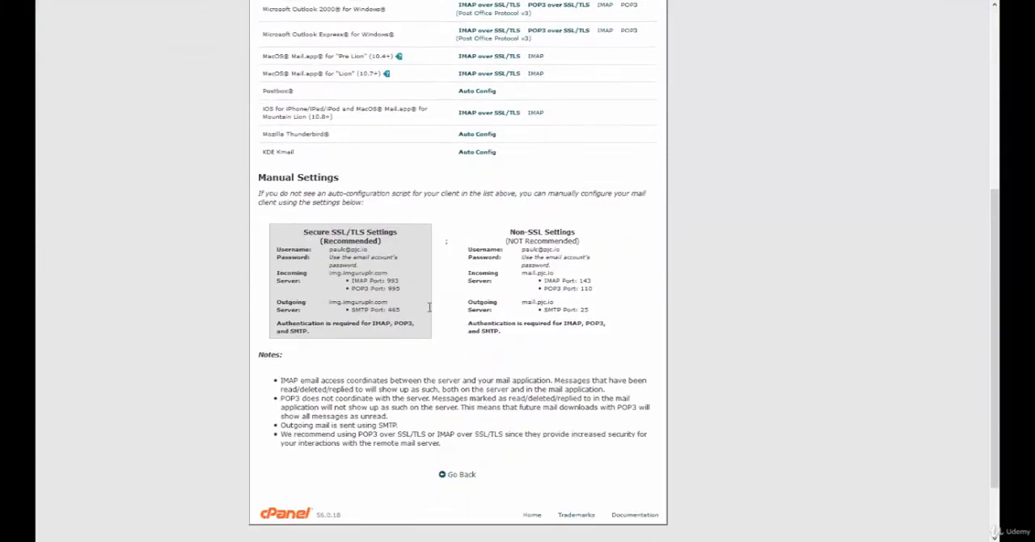
pyautogui.scroll(-2, 430, 307)
pyautogui.scroll(5, 436, 323)
pyautogui.scroll(-5, 453, 364)
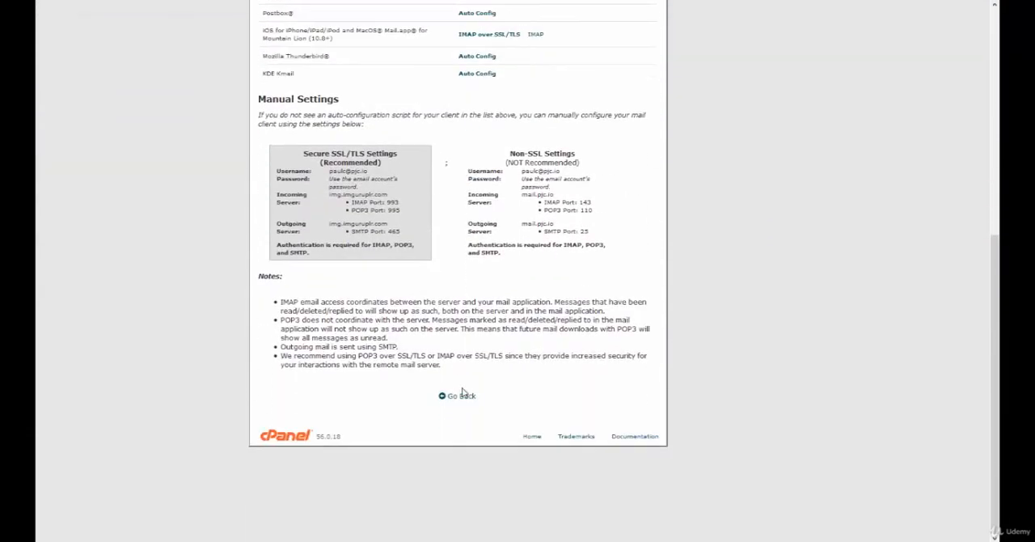
pyautogui.click(463, 394)
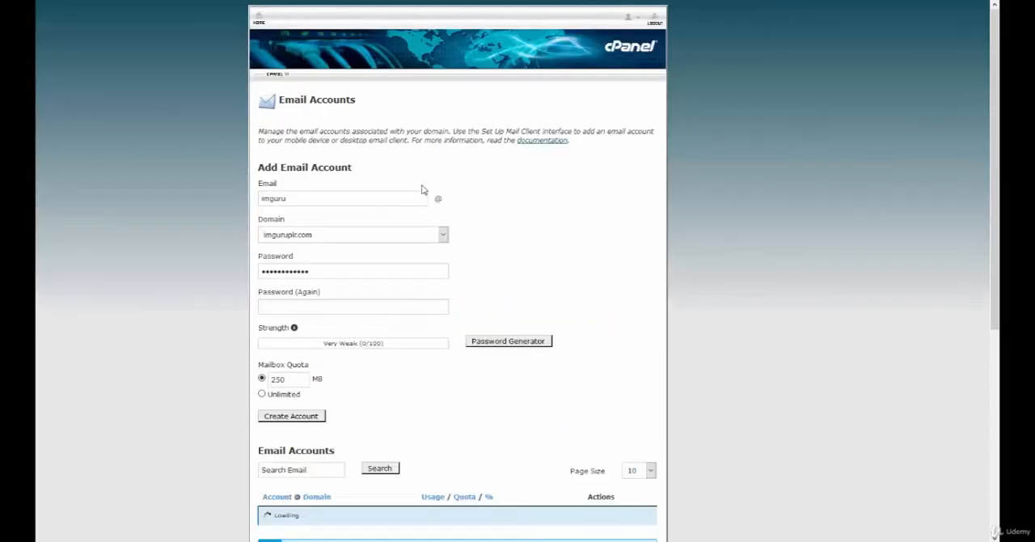
# - Access webmail for the pjc.io email account, permanently storing a security exception for the site
pyautogui.scroll(-15, 702, 251)
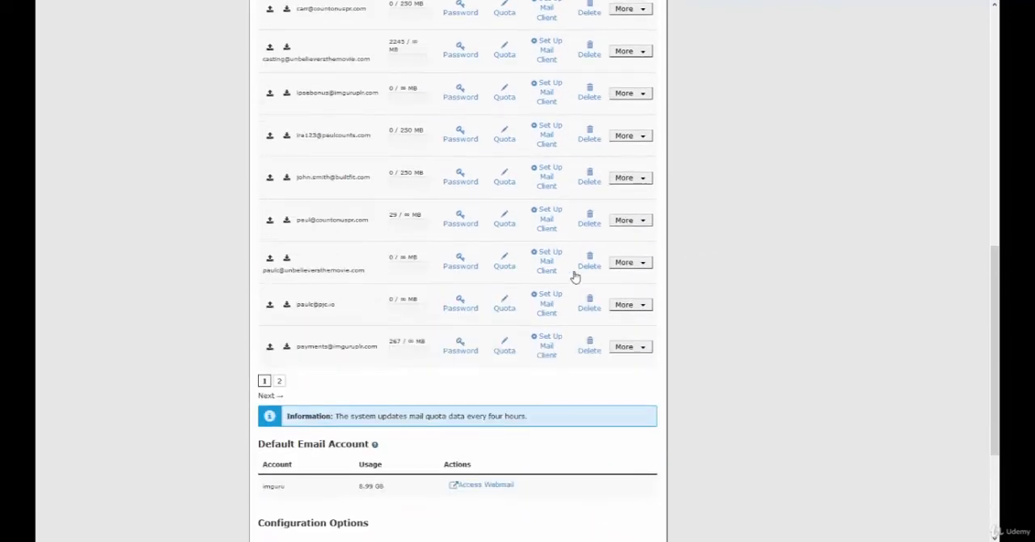
pyautogui.click(647, 305)
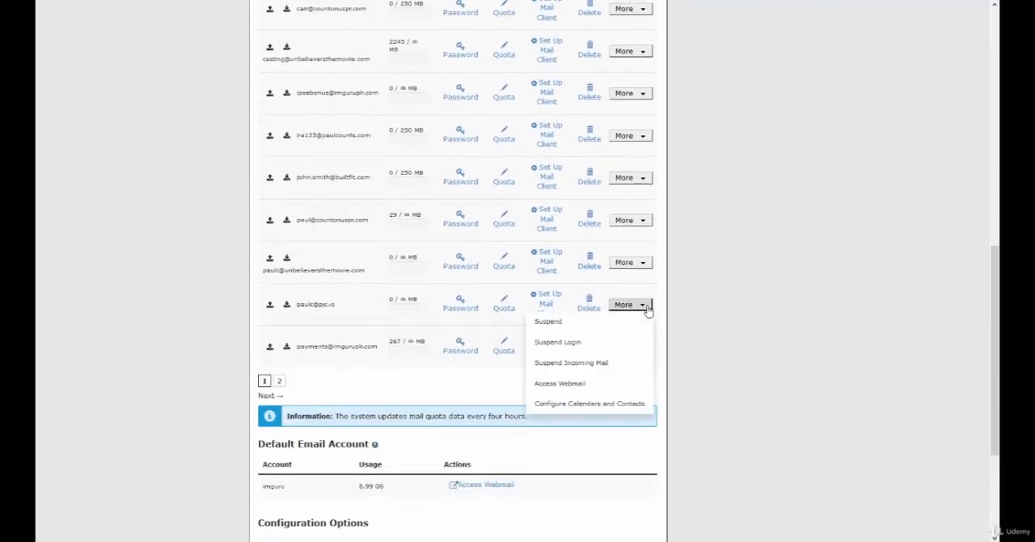
pyautogui.click(565, 383)
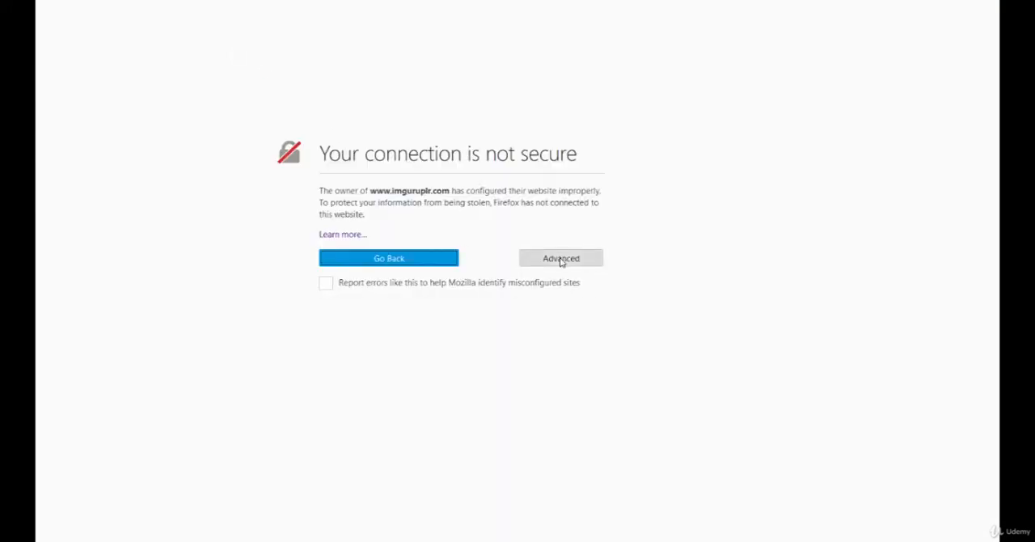
pyautogui.click(561, 259)
pyautogui.click(376, 388)
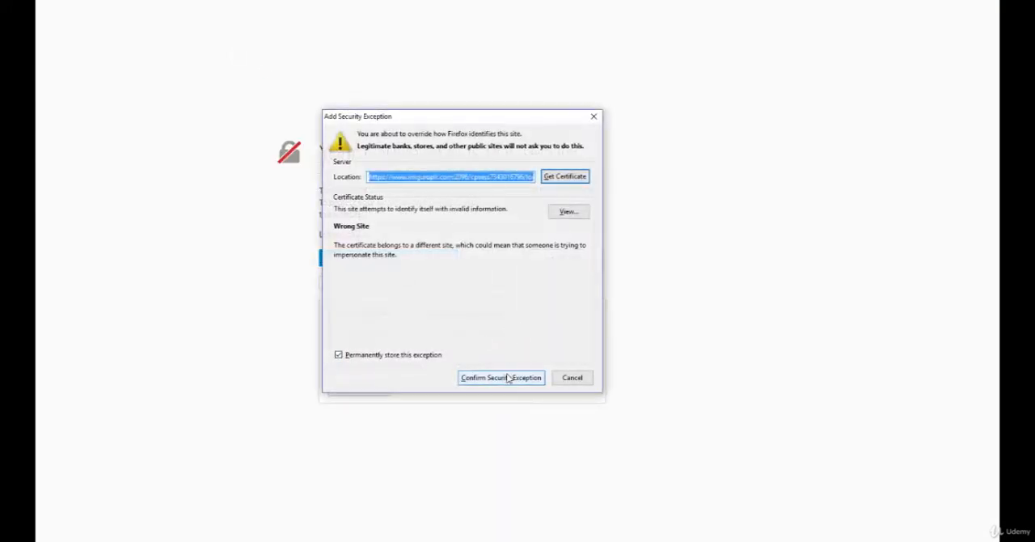
pyautogui.click(508, 378)
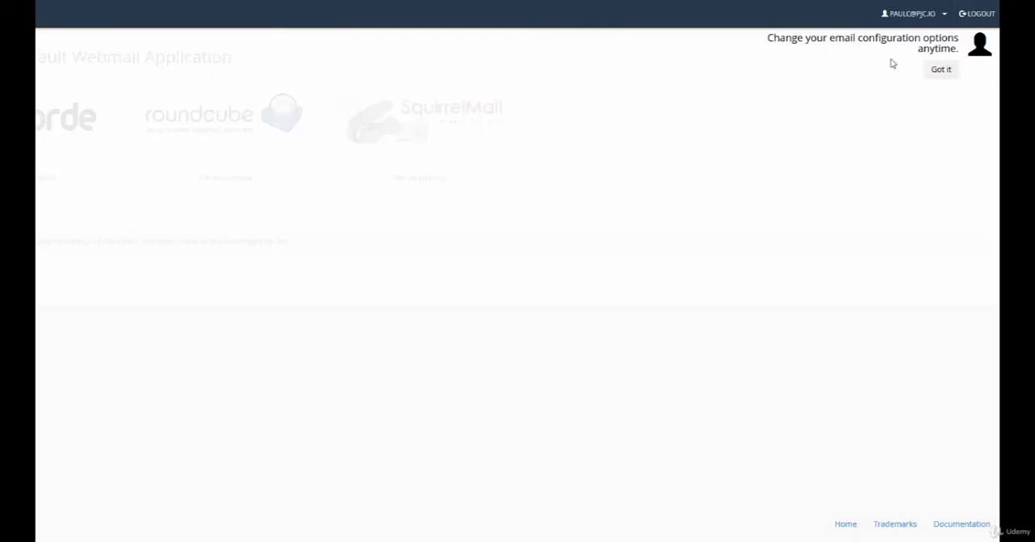
# - Set SquirrelMail as the default webmail application and submit the account owner's full name in its options
pyautogui.click(942, 69)
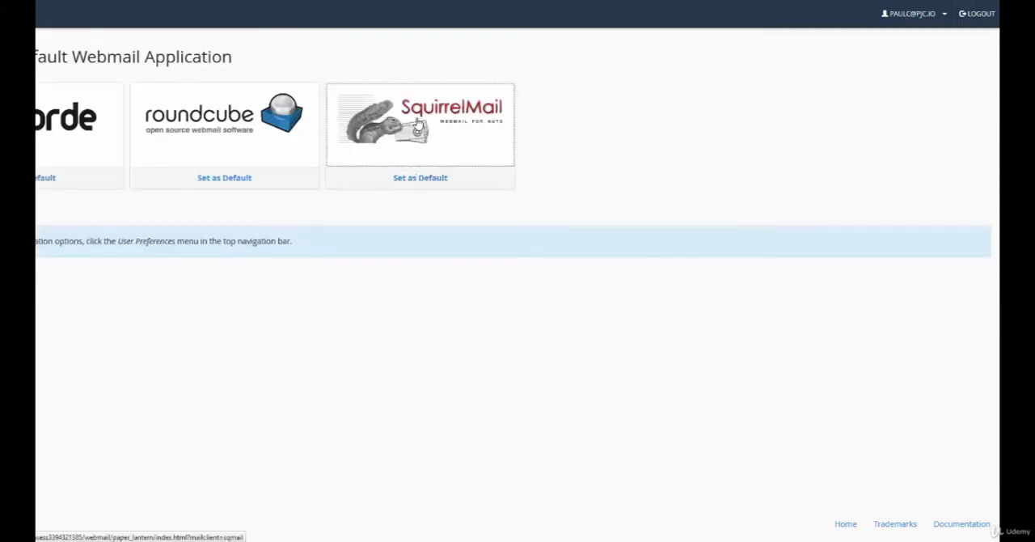
pyautogui.click(417, 180)
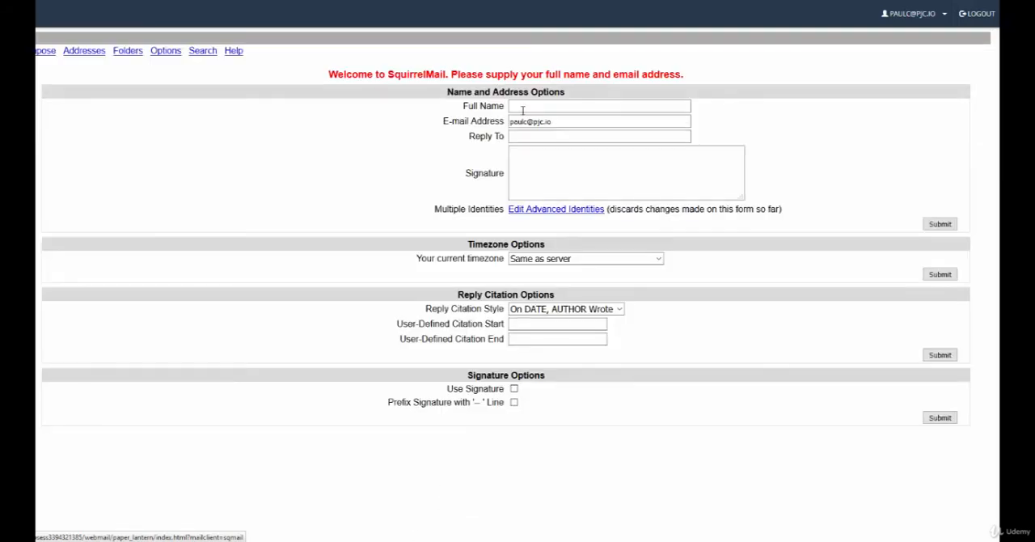
pyautogui.click(523, 109)
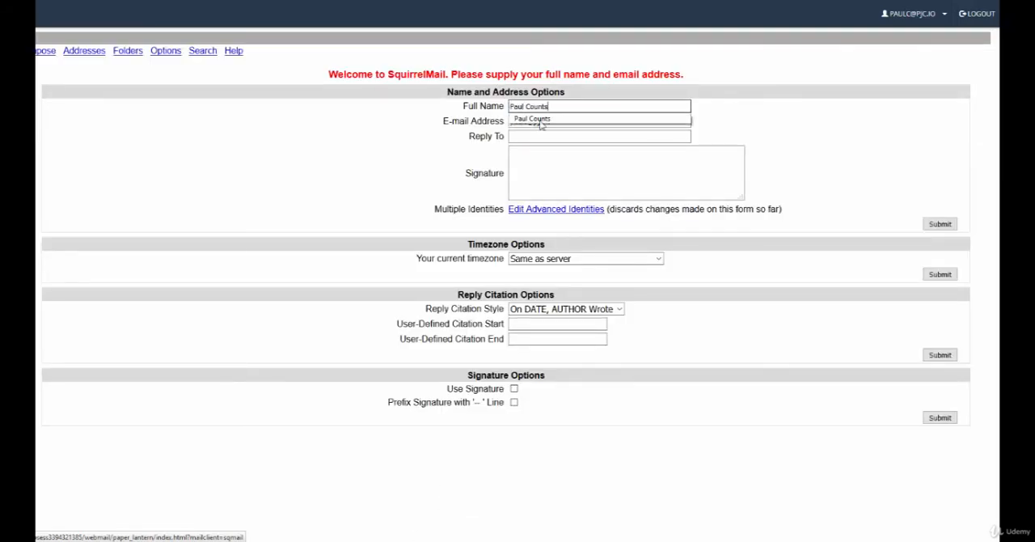
pyautogui.press('Down')
pyautogui.press('Return')
pyautogui.click(939, 223)
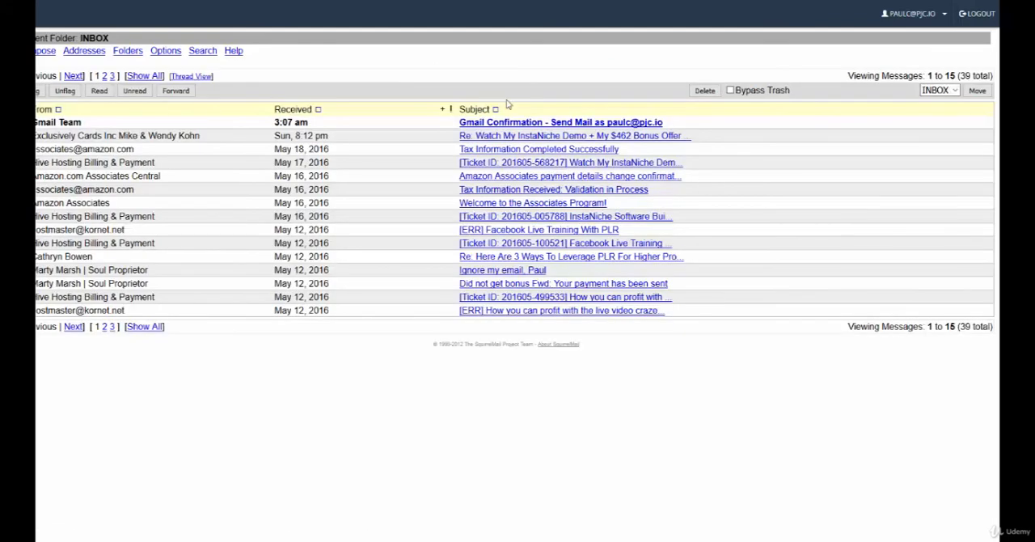
# - Open the Gmail Confirmation message in the inbox and copy the location of its confirmation link
pyautogui.click(526, 123)
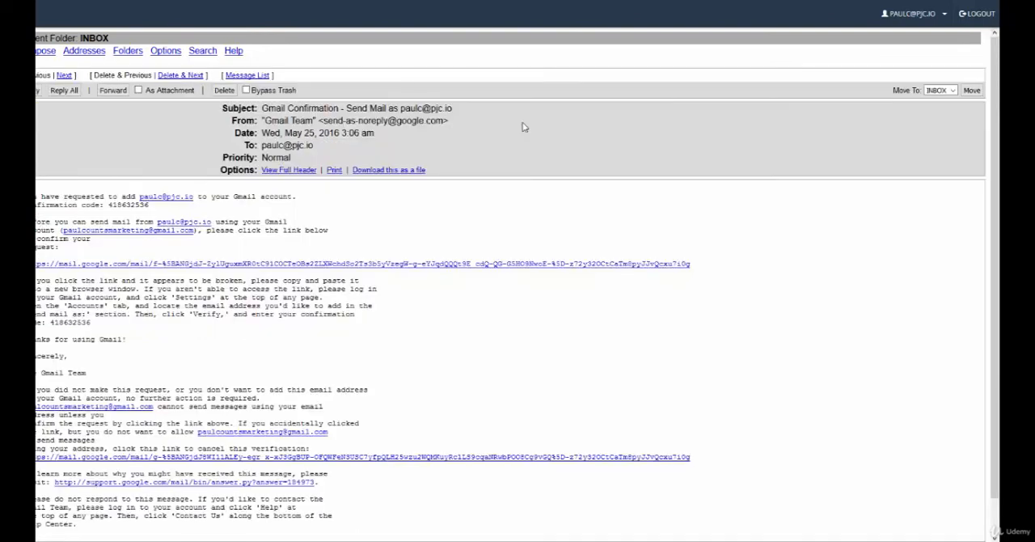
pyautogui.rightClick(157, 270)
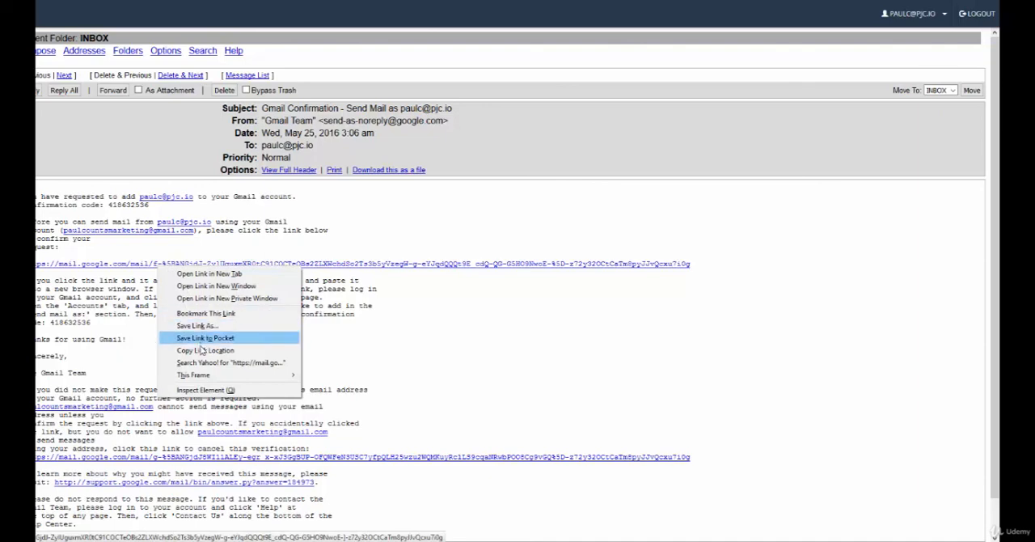
pyautogui.click(204, 354)
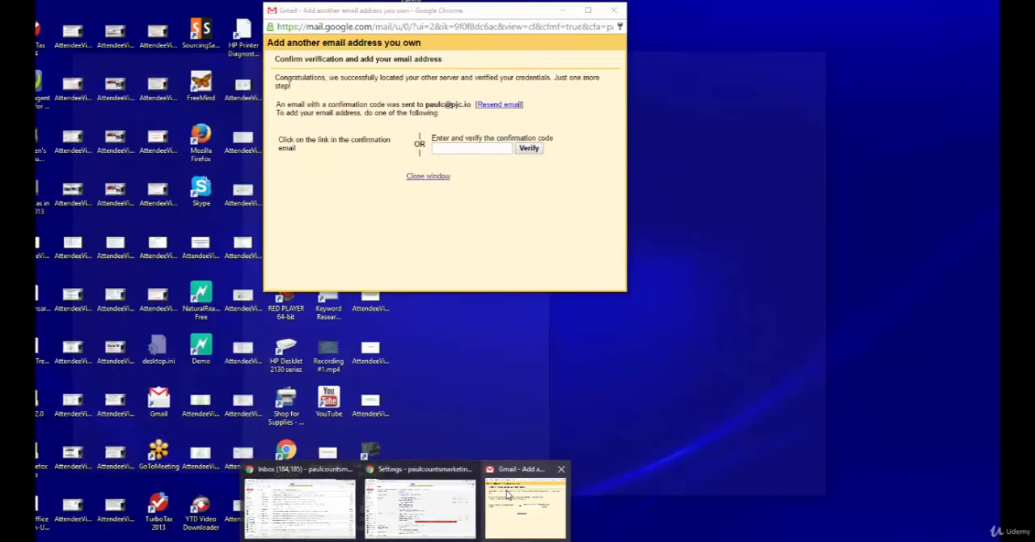
pyautogui.moveTo(451, 502)
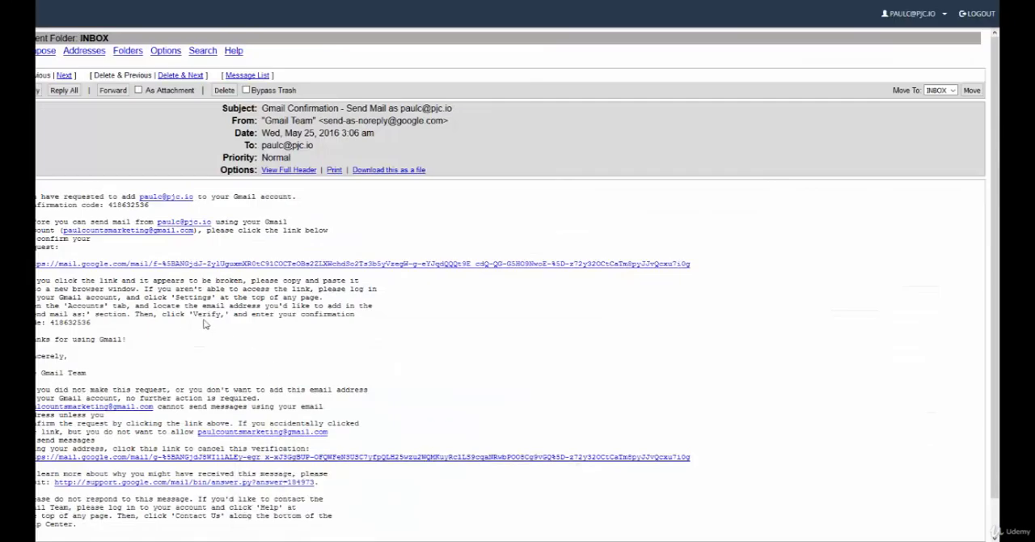
# - Copy the confirmation code from the email into Gmail's verification window and verify it
pyautogui.moveTo(50, 322); pyautogui.dragTo(95, 324)
pyautogui.click(406, 540)
pyautogui.click(525, 490)
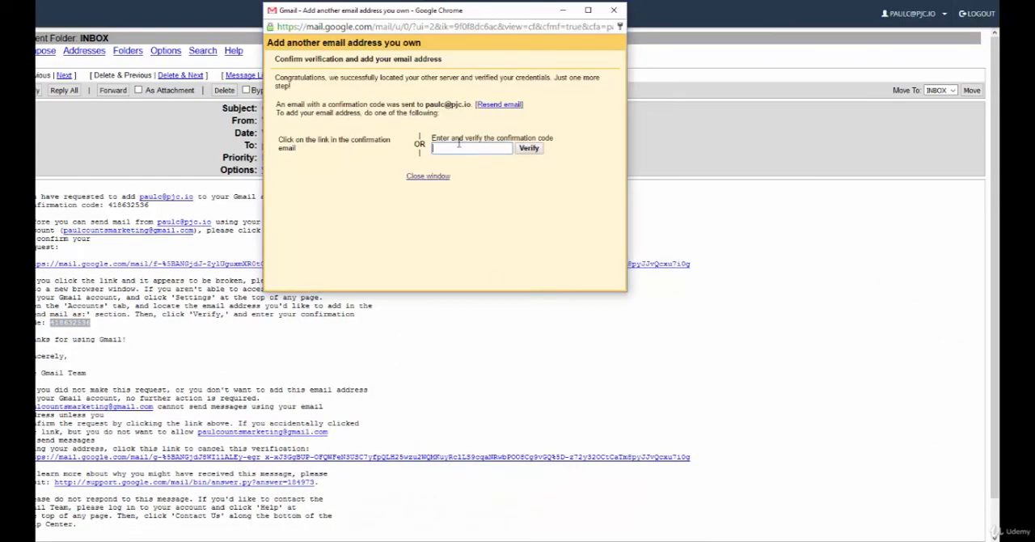
pyautogui.hotkey('ctrl', 'v')
pyautogui.click(529, 148)
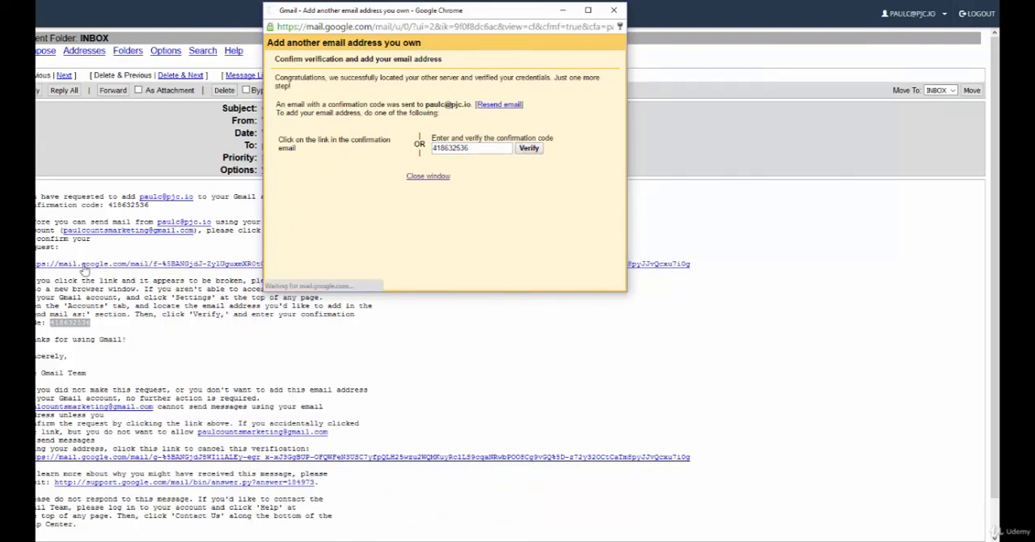
# - Return to Gmail's Accounts and Import settings and check mail now for the added pjc.io POP3 account
pyautogui.click(97, 324)
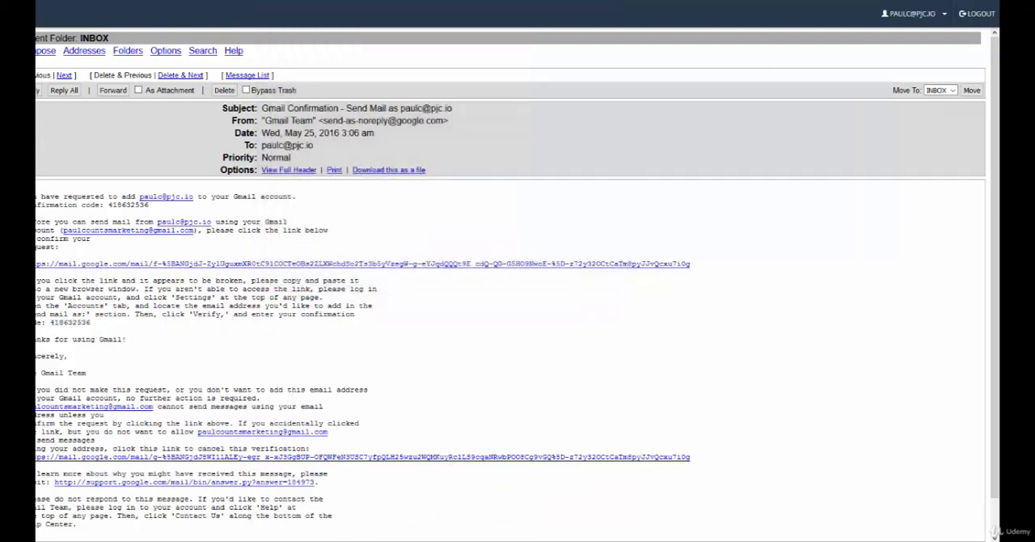
pyautogui.moveTo(455, 514)
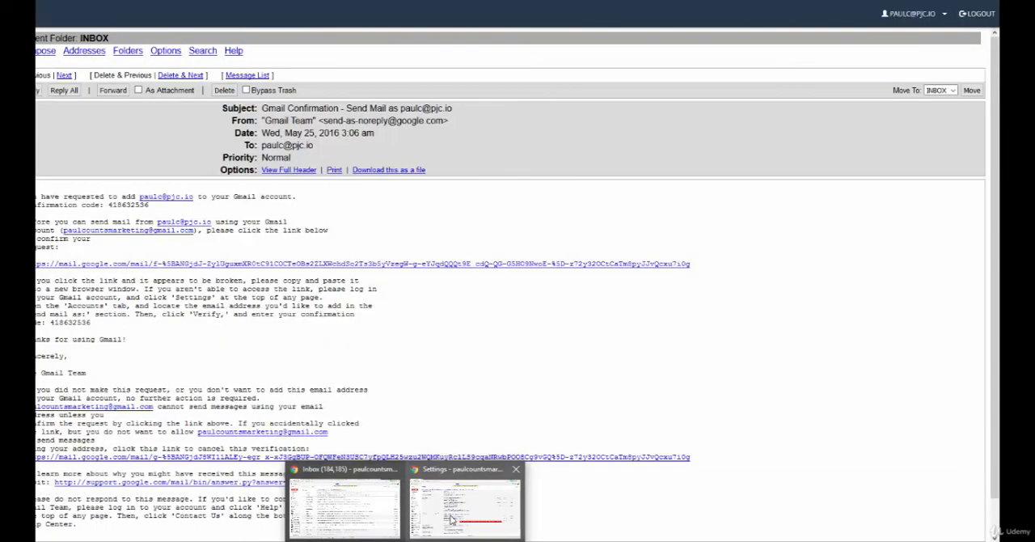
pyautogui.click(452, 519)
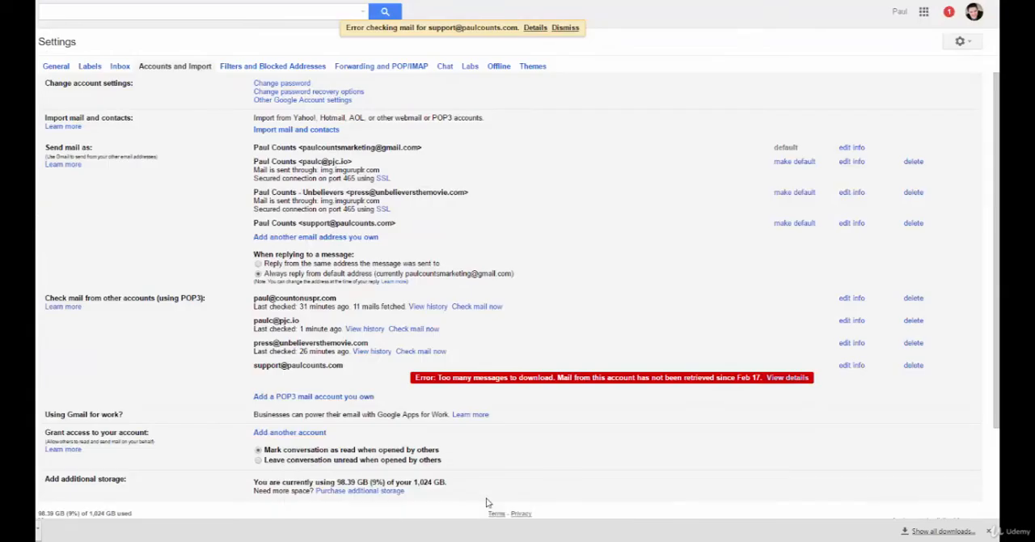
pyautogui.click(413, 328)
pyautogui.moveTo(254, 321); pyautogui.dragTo(305, 318)
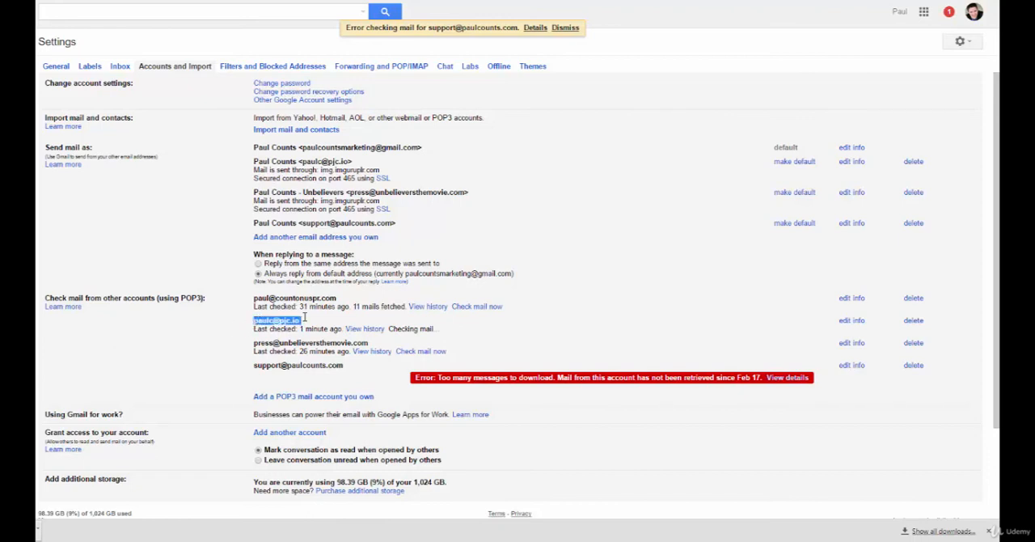
pyautogui.click(302, 323)
pyautogui.click(974, 42)
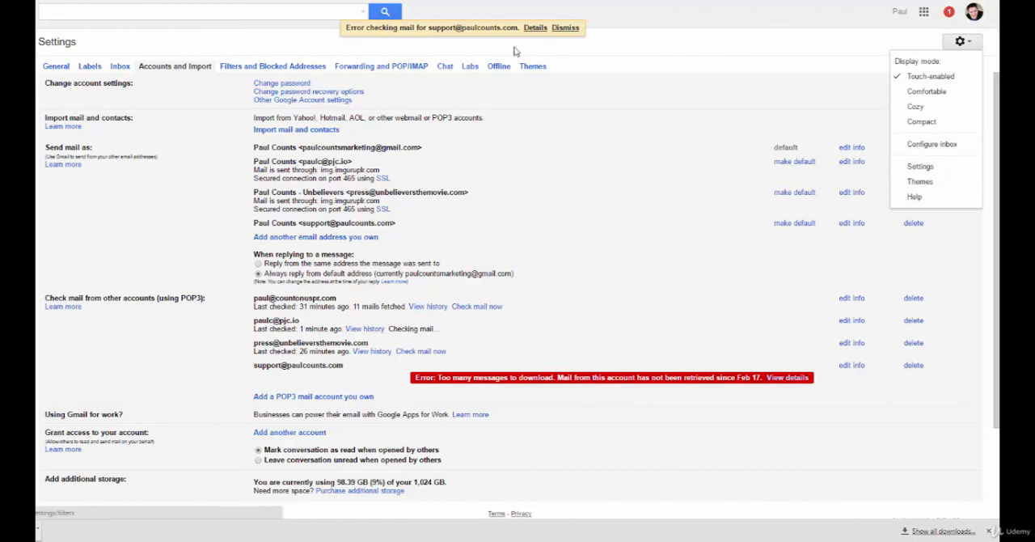
pyautogui.click(744, 54)
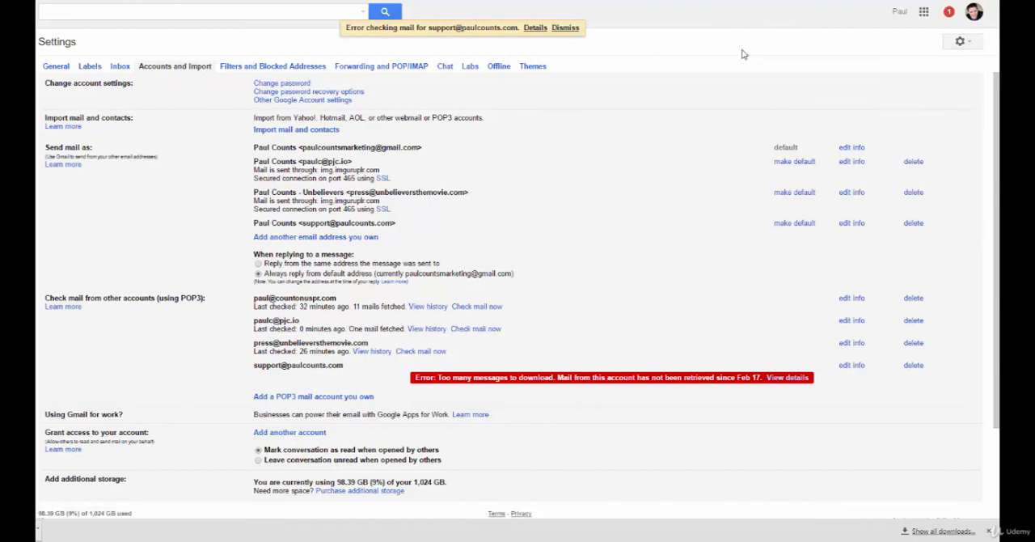